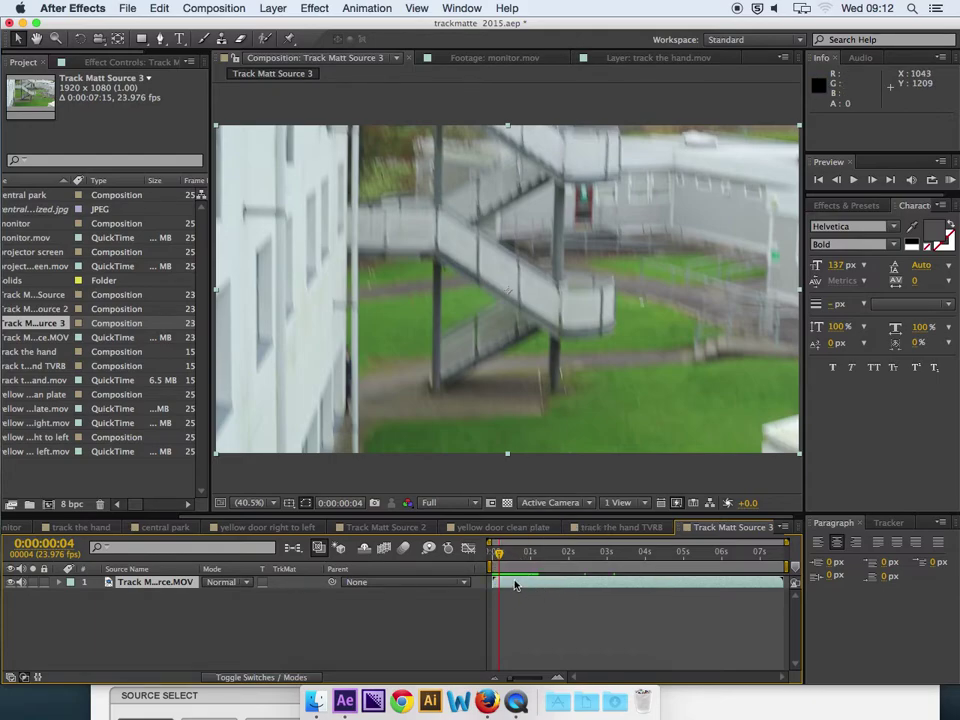
Slide the Track Matt Source.MOV layer 9 frames earlier in the timeline and return to the first frame
{"action": "left_click", "coordinate": [499, 553]}
{"action": "left_click_drag", "start_coordinate": [499, 553], "coordinate": [500, 586]}
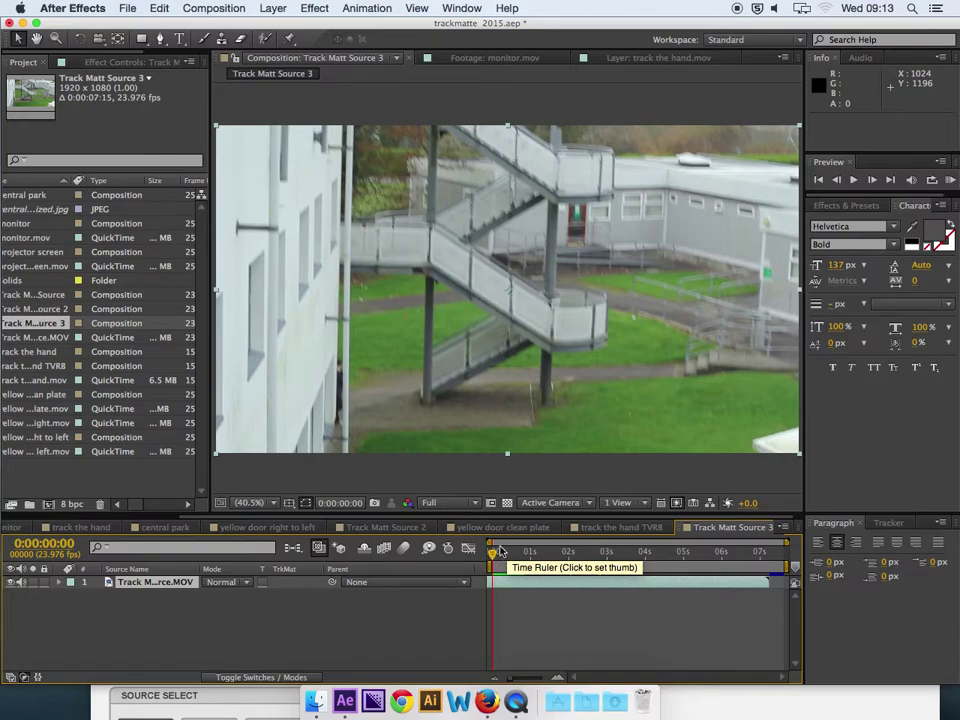
{"action": "left_click_drag", "start_coordinate": [501, 551], "coordinate": [459, 576]}
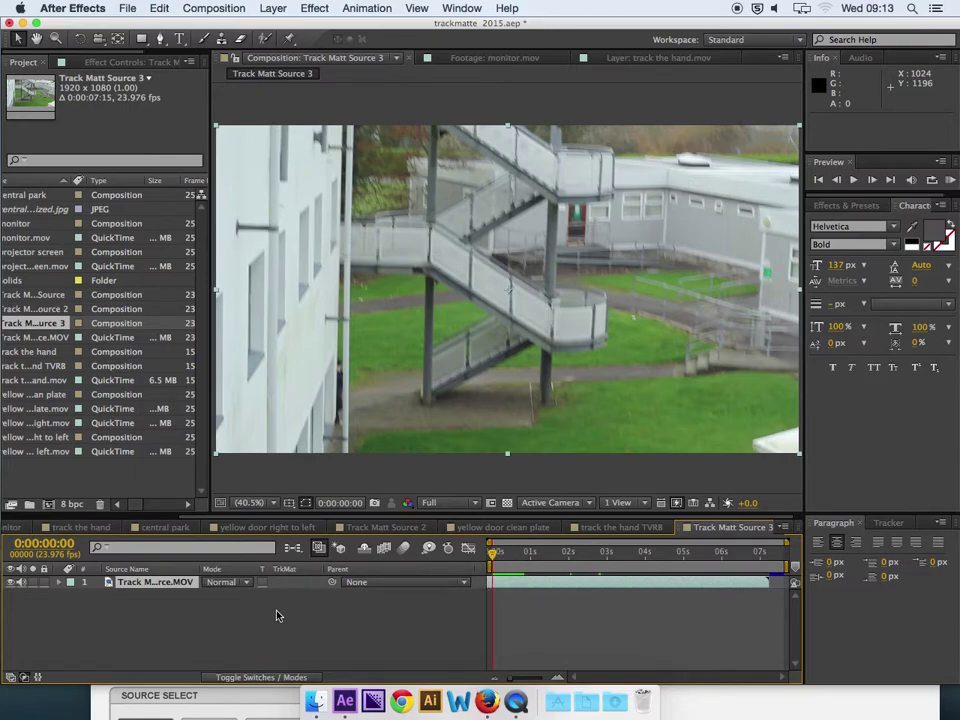
Run Track Camera on the Track Matt Source.MOV layer and set the tracker's target size to 6%
{"action": "left_click", "coordinate": [135, 582]}
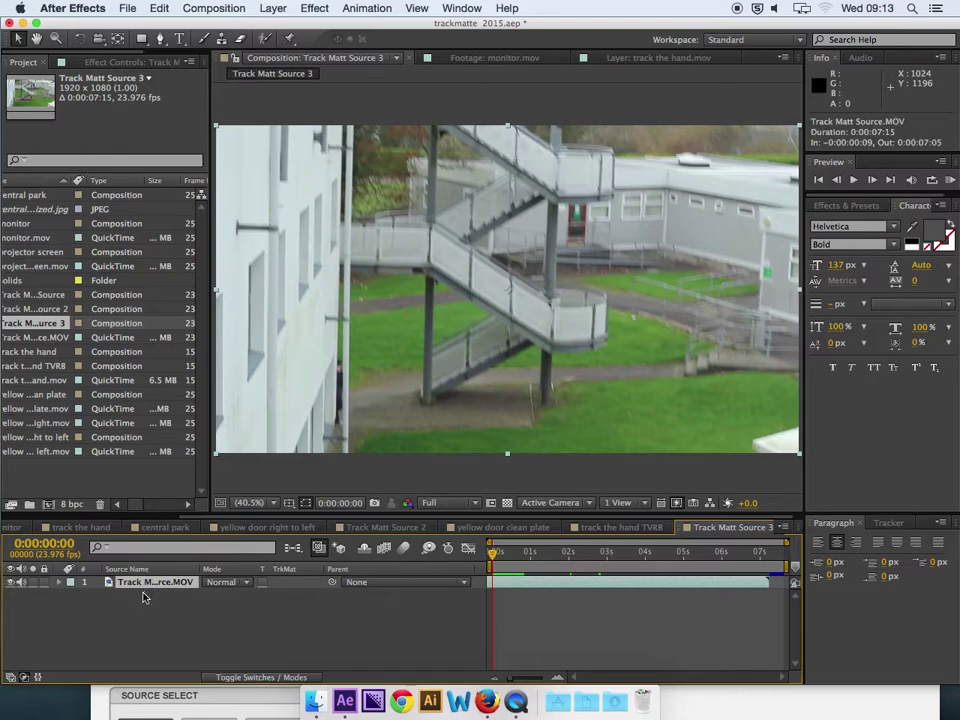
{"action": "left_click", "coordinate": [888, 522]}
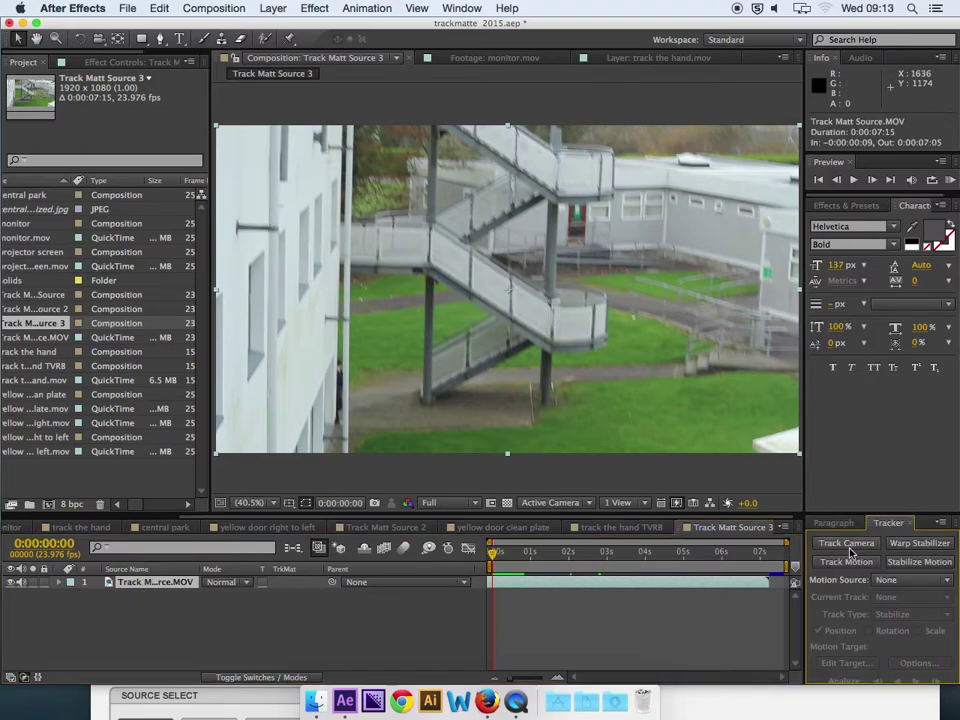
{"action": "left_click", "coordinate": [852, 545]}
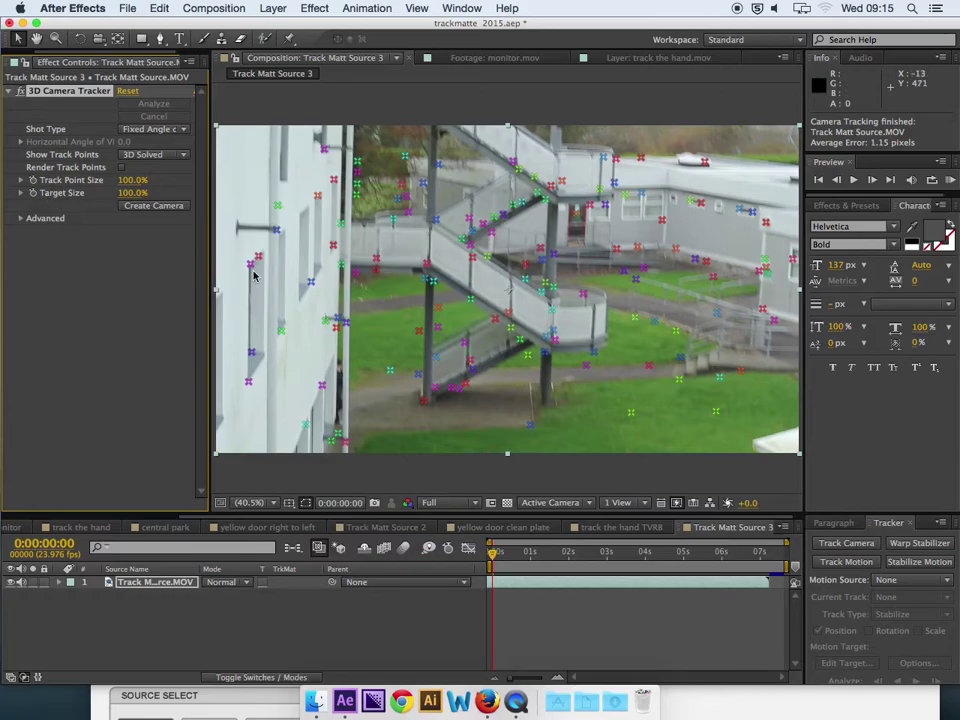
{"action": "left_click_drag", "start_coordinate": [128, 200], "coordinate": [83, 203]}
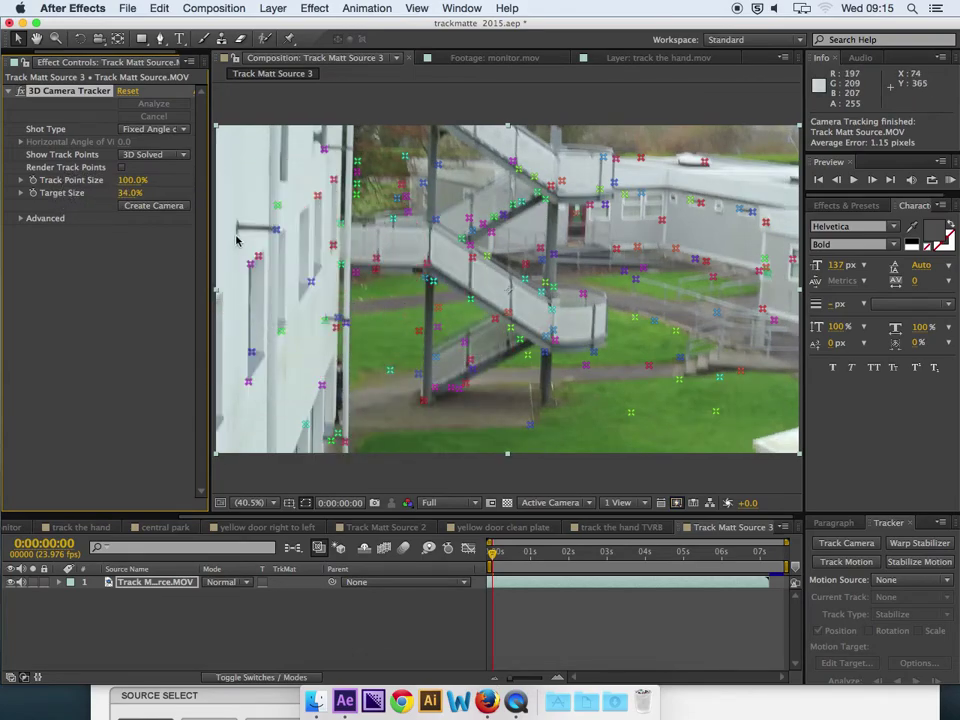
{"action": "left_click_drag", "start_coordinate": [125, 192], "coordinate": [74, 198]}
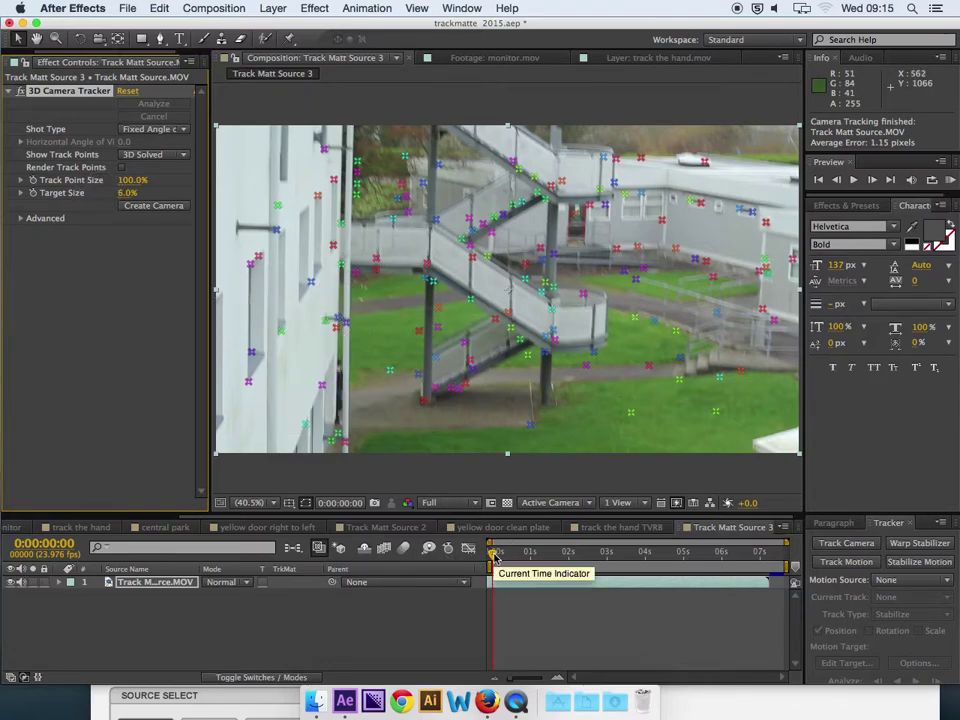
At 0:00:02:04, select three track points around the lower staircase opening and create a text layer with a tracked camera from them
{"action": "left_click_drag", "start_coordinate": [494, 556], "coordinate": [570, 562]}
{"action": "left_click_drag", "start_coordinate": [566, 562], "coordinate": [589, 567]}
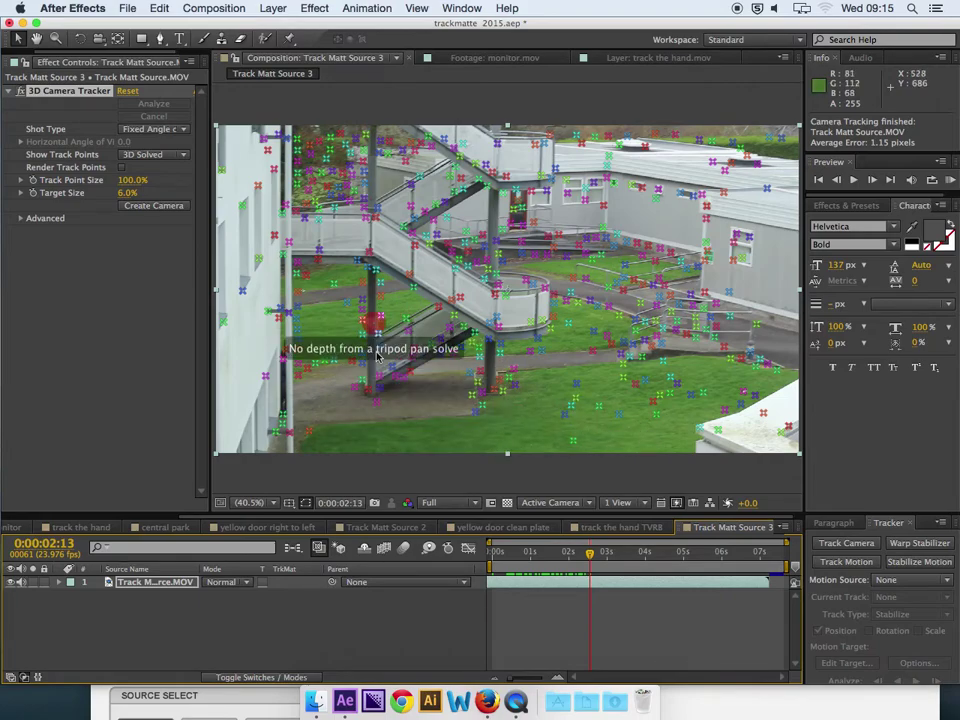
{"action": "left_click_drag", "start_coordinate": [589, 552], "coordinate": [572, 556]}
{"action": "left_click", "coordinate": [402, 272]}
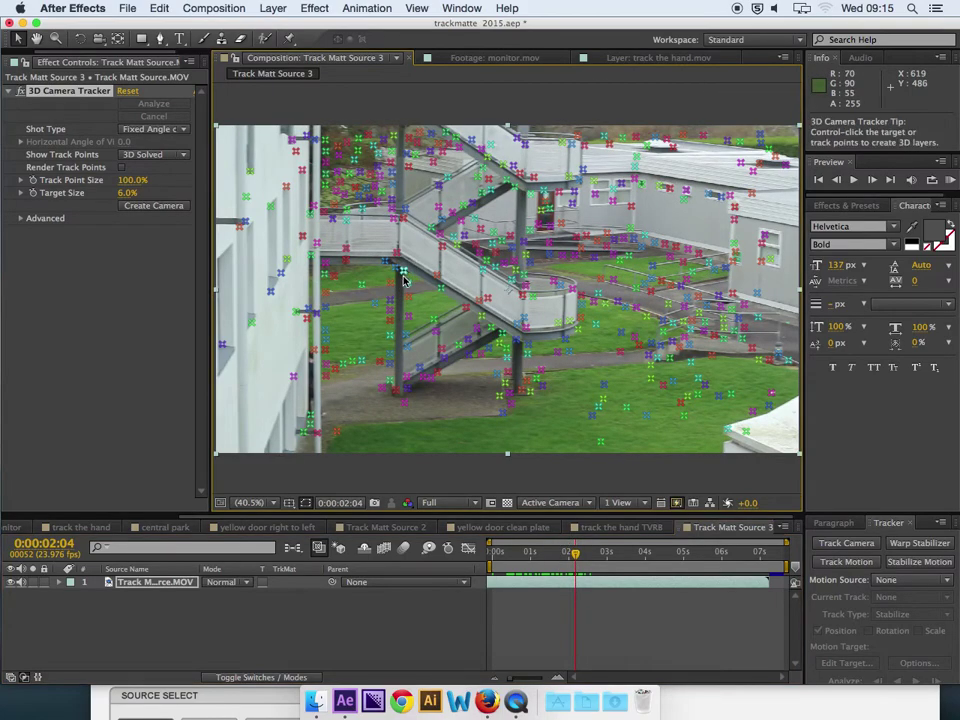
{"action": "left_click", "coordinate": [406, 378]}
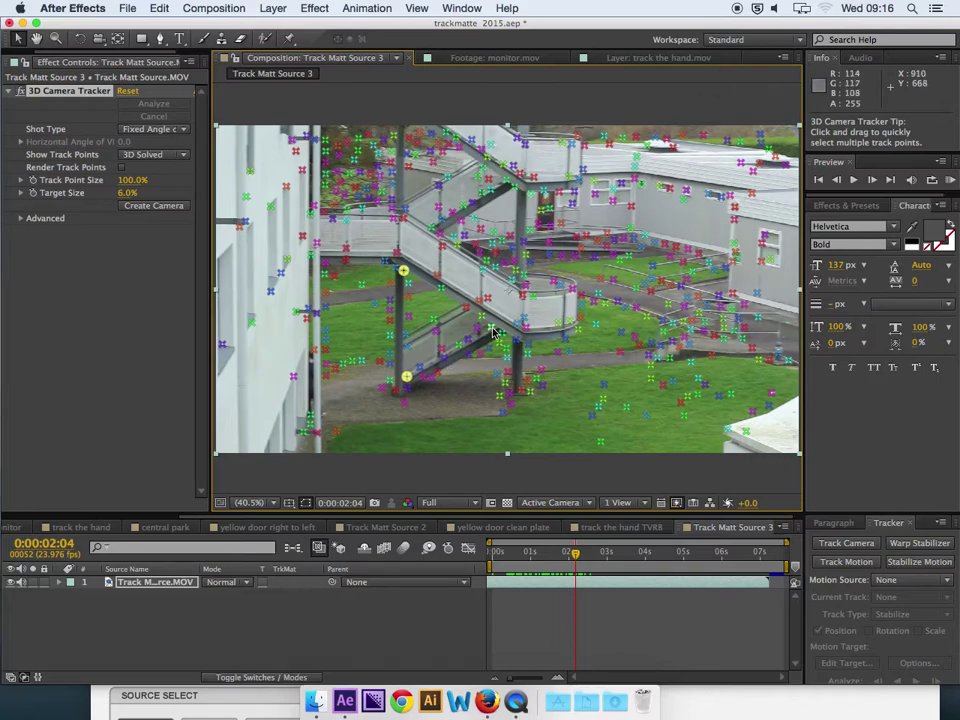
{"action": "left_click", "coordinate": [491, 330]}
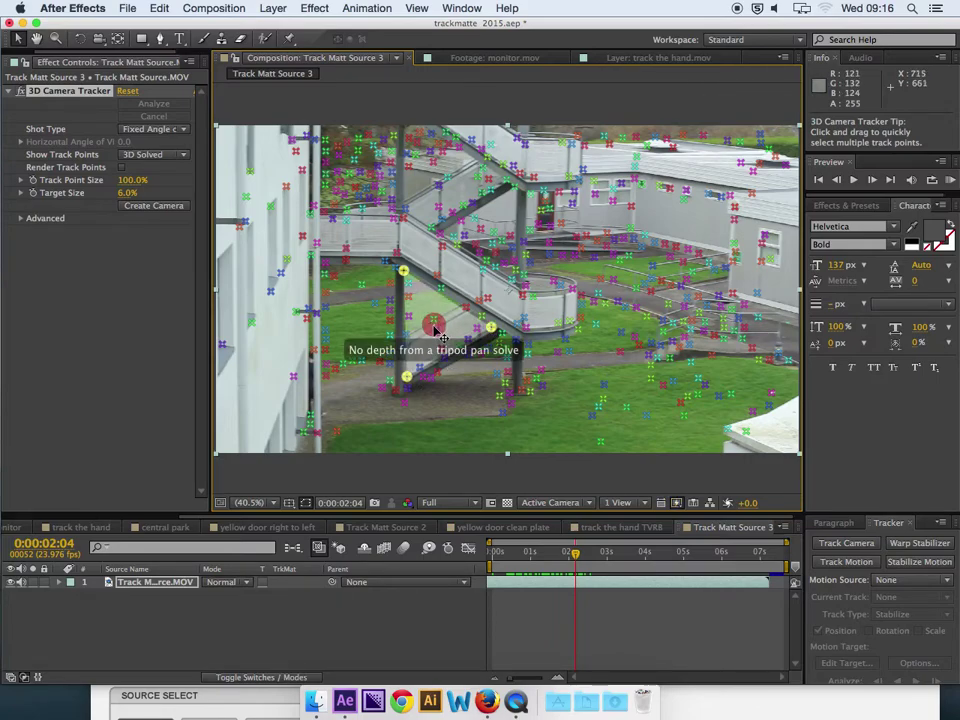
{"action": "mouse_move", "coordinate": [441, 335]}
{"action": "left_mouse_down"}
{"action": "mouse_move", "coordinate": [383, 330]}
{"action": "mouse_move", "coordinate": [458, 330]}
{"action": "mouse_move", "coordinate": [444, 337]}
{"action": "left_mouse_up"}
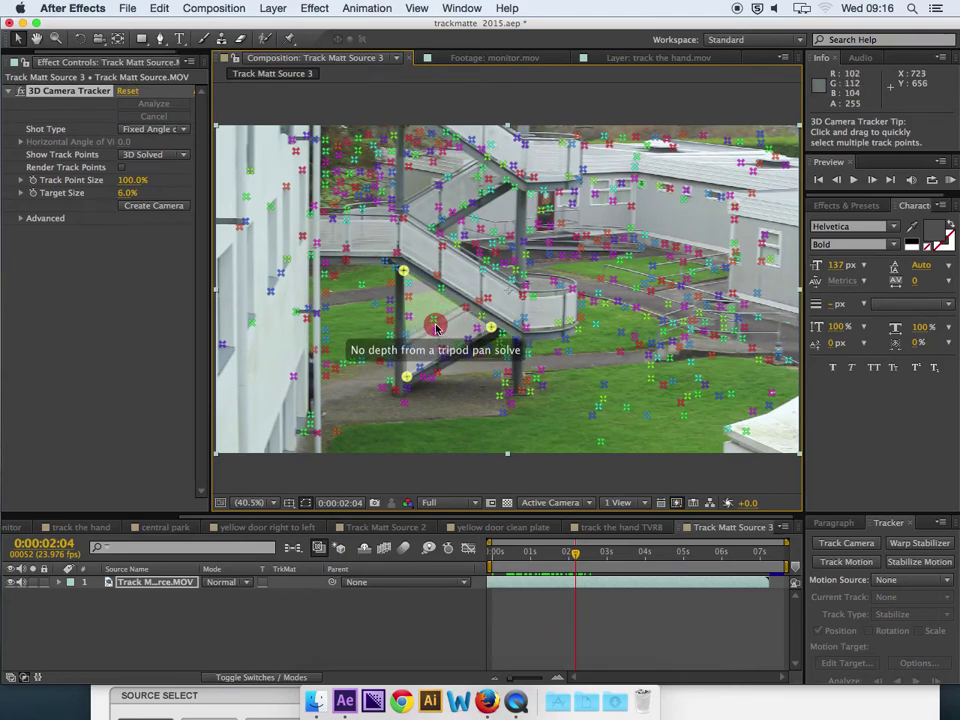
{"action": "right_click", "coordinate": [435, 327]}
{"action": "left_click", "coordinate": [496, 340]}
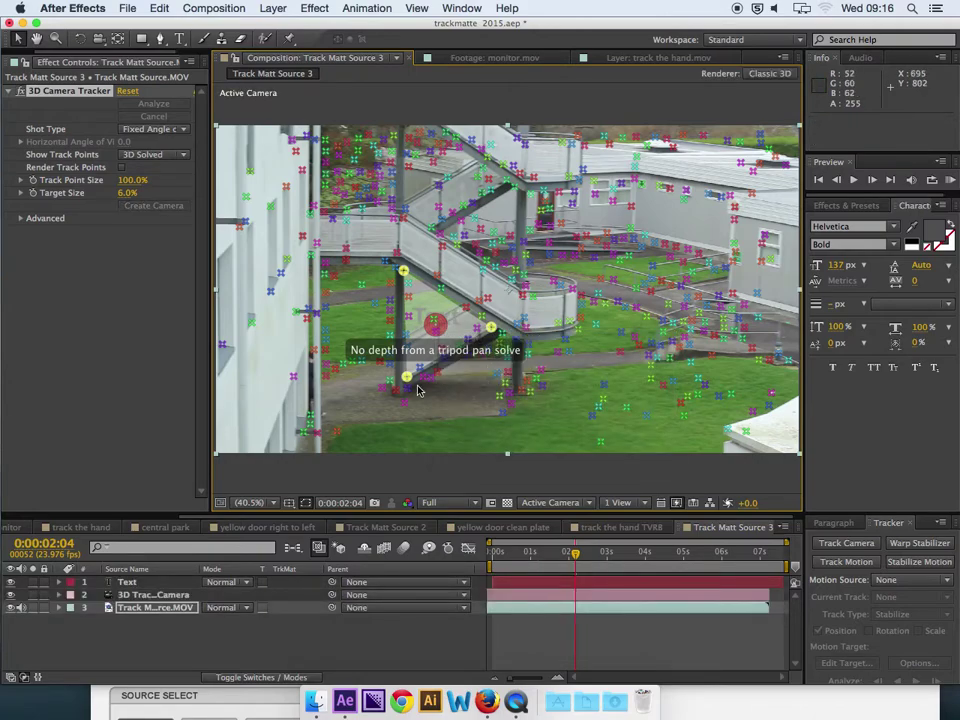
Set the fill colour of the Text layer to white (FFFFFF)
{"action": "left_click", "coordinate": [130, 582]}
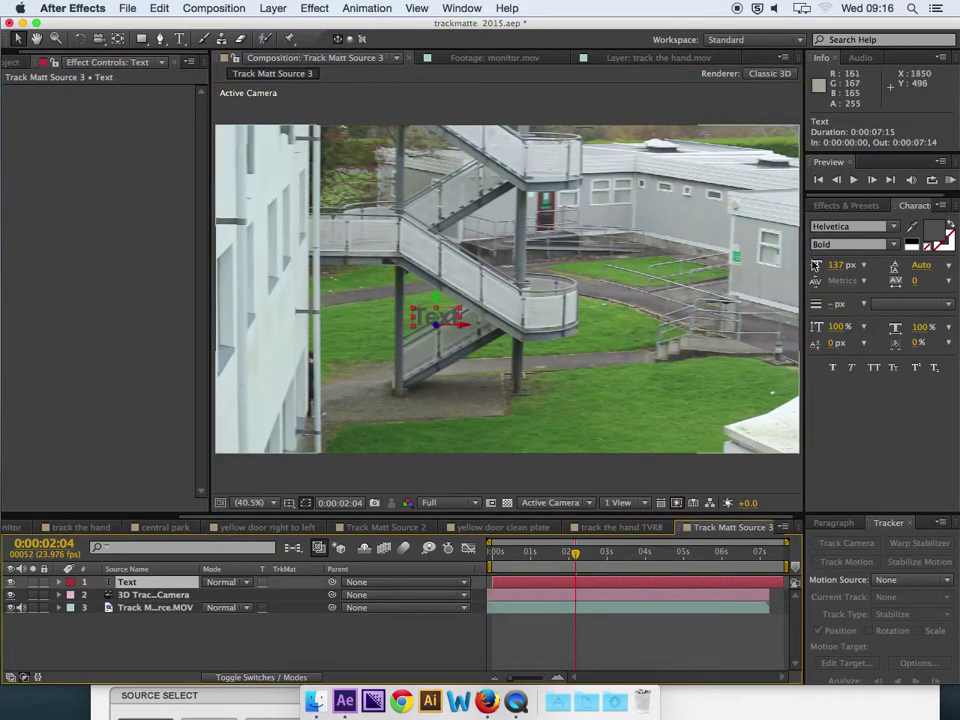
{"action": "left_click", "coordinate": [930, 238]}
{"action": "left_click_drag", "start_coordinate": [101, 281], "coordinate": [51, 181]}
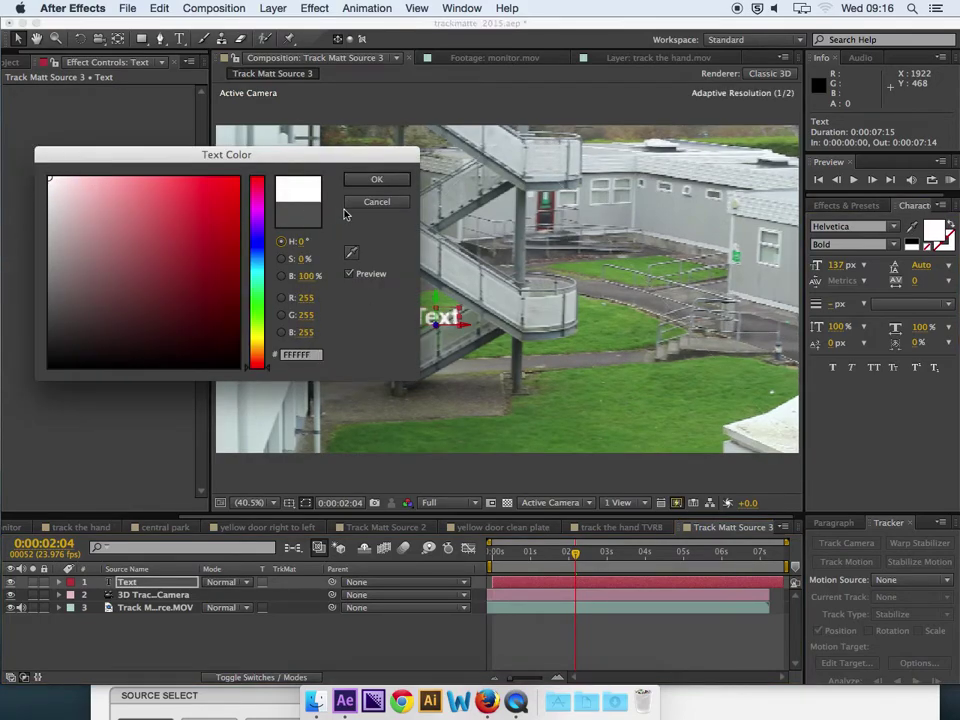
{"action": "left_click", "coordinate": [370, 180]}
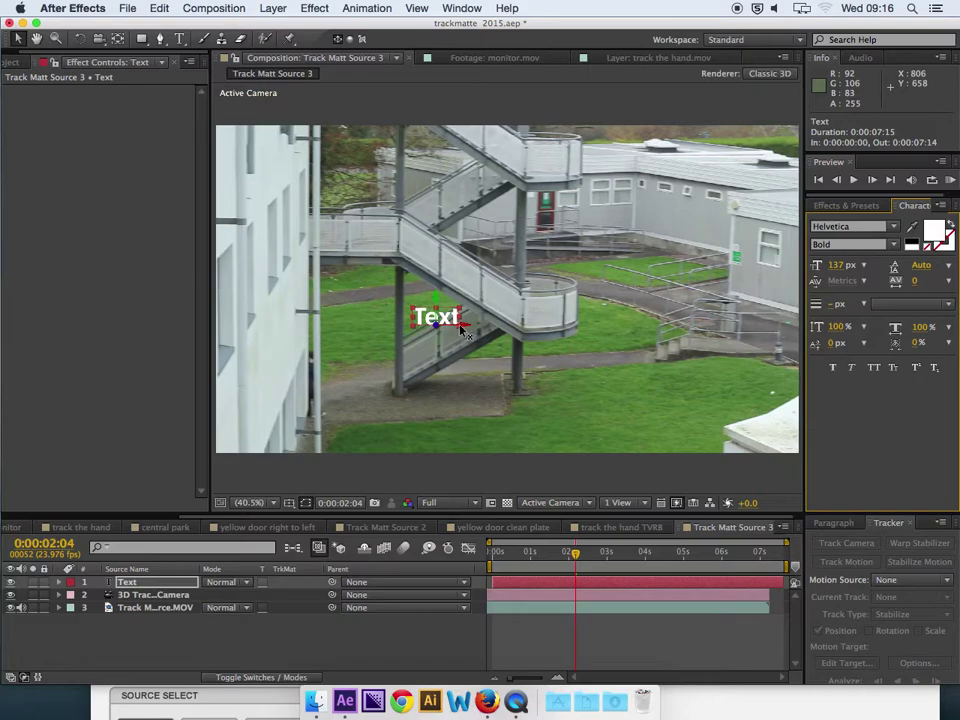
Bring the text nearer to the camera and shift it right, to a position of about 940, 549, -4600
{"action": "left_click_drag", "start_coordinate": [435, 325], "coordinate": [553, 300]}
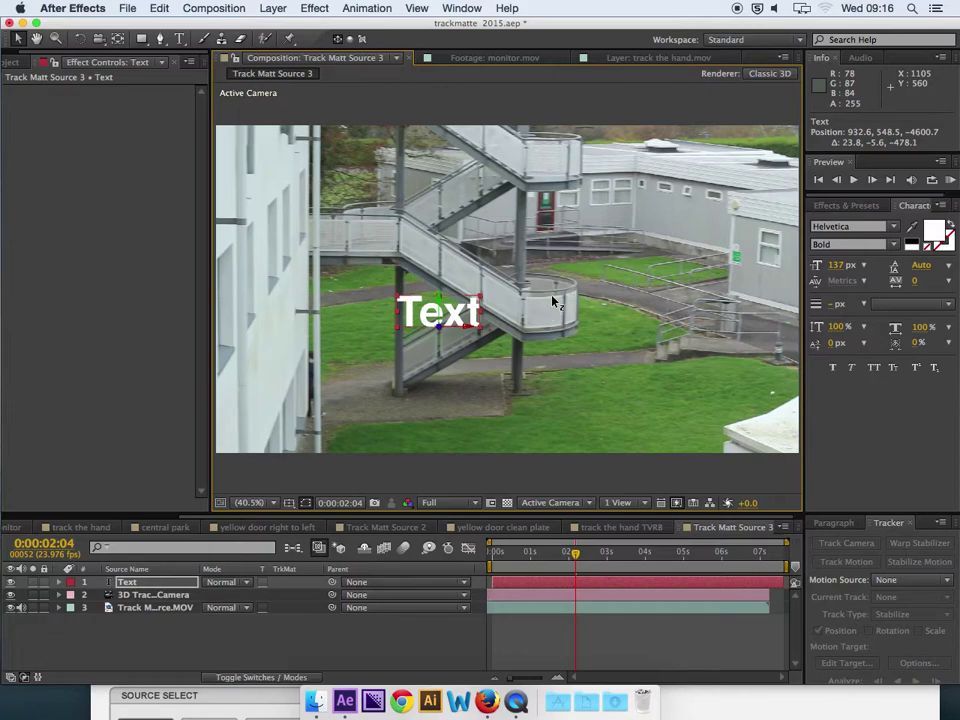
{"action": "mouse_move", "coordinate": [475, 335]}
{"action": "left_mouse_down"}
{"action": "mouse_move", "coordinate": [454, 328]}
{"action": "mouse_move", "coordinate": [477, 335]}
{"action": "left_mouse_up"}
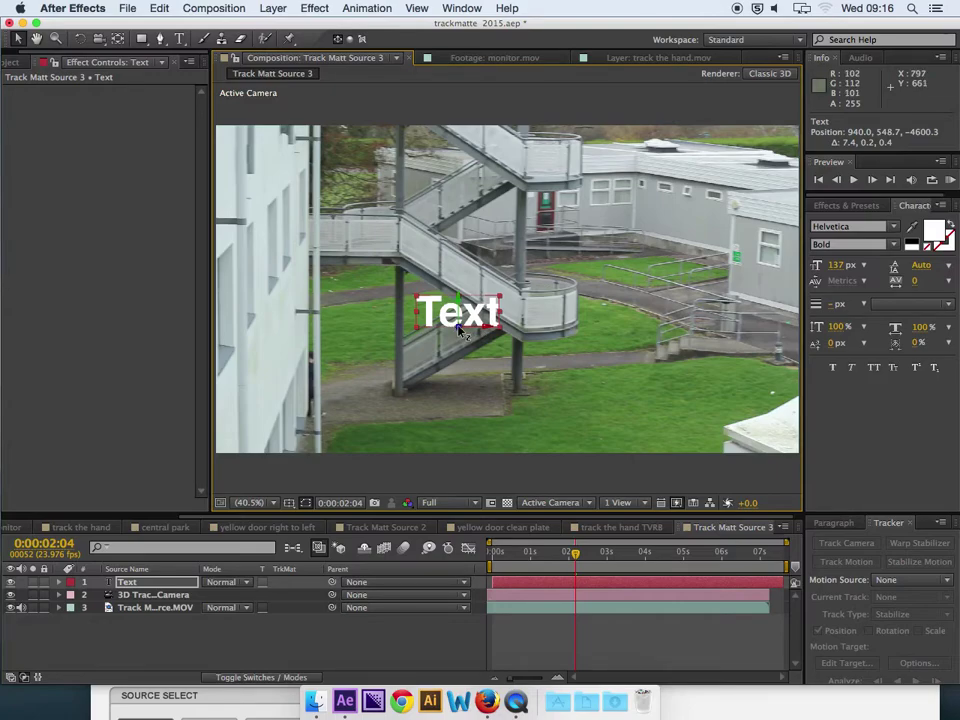
Move the text's anchor point to its lower-left corner and place the text below the left walkway, at about 884.5, 535, -4608
{"action": "key", "text": "y"}
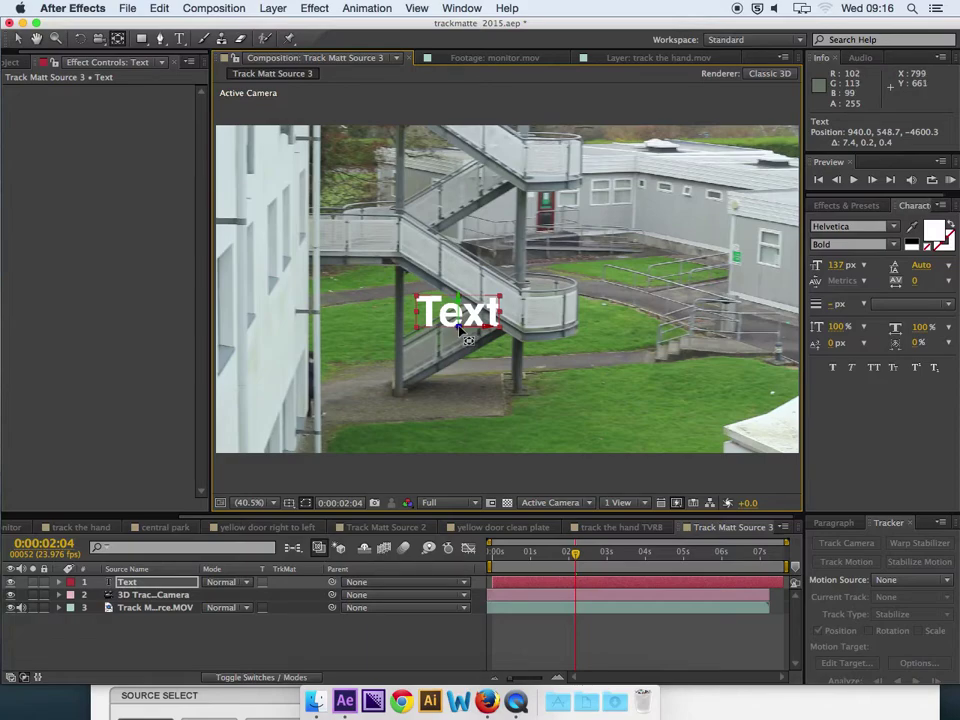
{"action": "left_click", "coordinate": [457, 328]}
{"action": "left_click_drag", "start_coordinate": [457, 328], "coordinate": [345, 283]}
{"action": "key", "text": "v"}
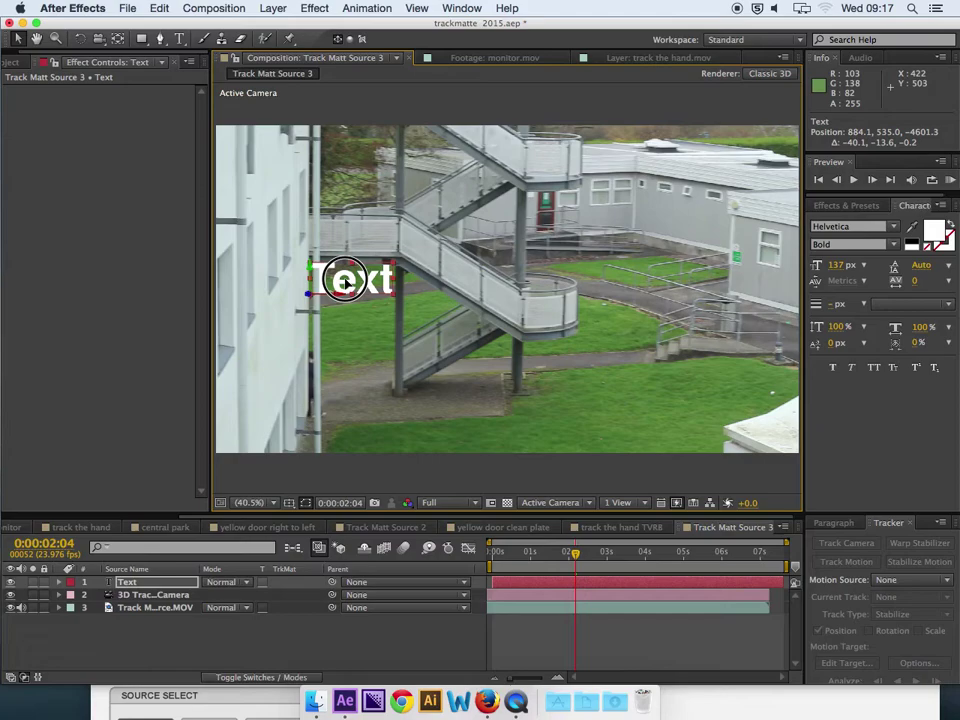
{"action": "left_click_drag", "start_coordinate": [345, 283], "coordinate": [345, 283]}
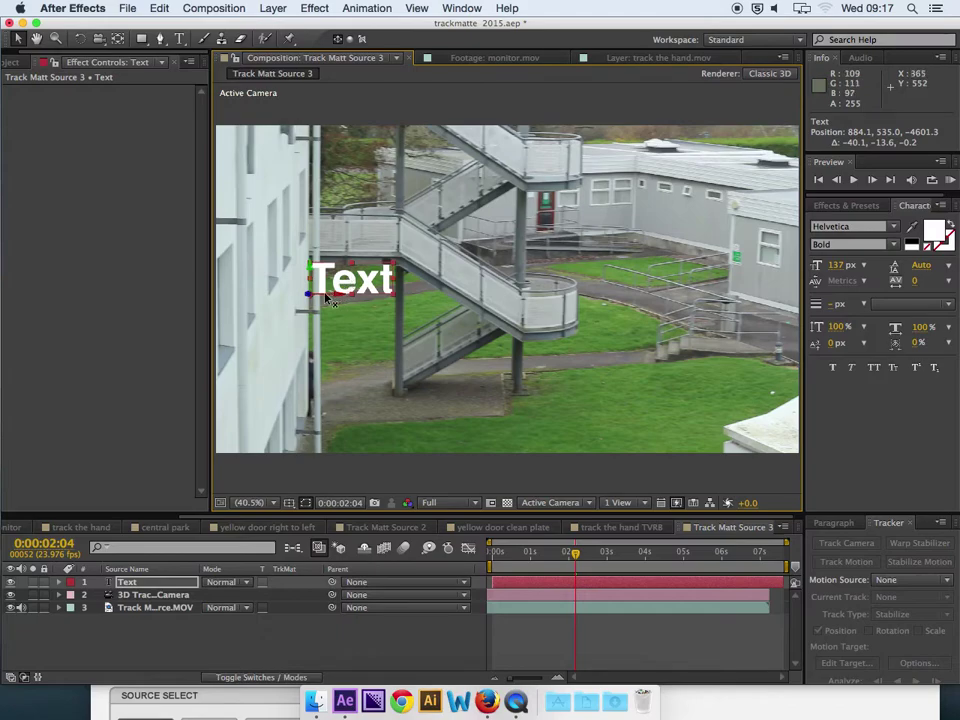
{"action": "mouse_move", "coordinate": [310, 298]}
{"action": "left_mouse_down"}
{"action": "mouse_move", "coordinate": [294, 302]}
{"action": "mouse_move", "coordinate": [324, 289]}
{"action": "mouse_move", "coordinate": [302, 302]}
{"action": "left_mouse_up"}
At 0:00:01:01, tilt the text to an orientation of about 11.7°, 357.5°, 2.0° and reposition it to about 886.5, 545.5, -4655
{"action": "left_click_drag", "start_coordinate": [570, 552], "coordinate": [531, 553]}
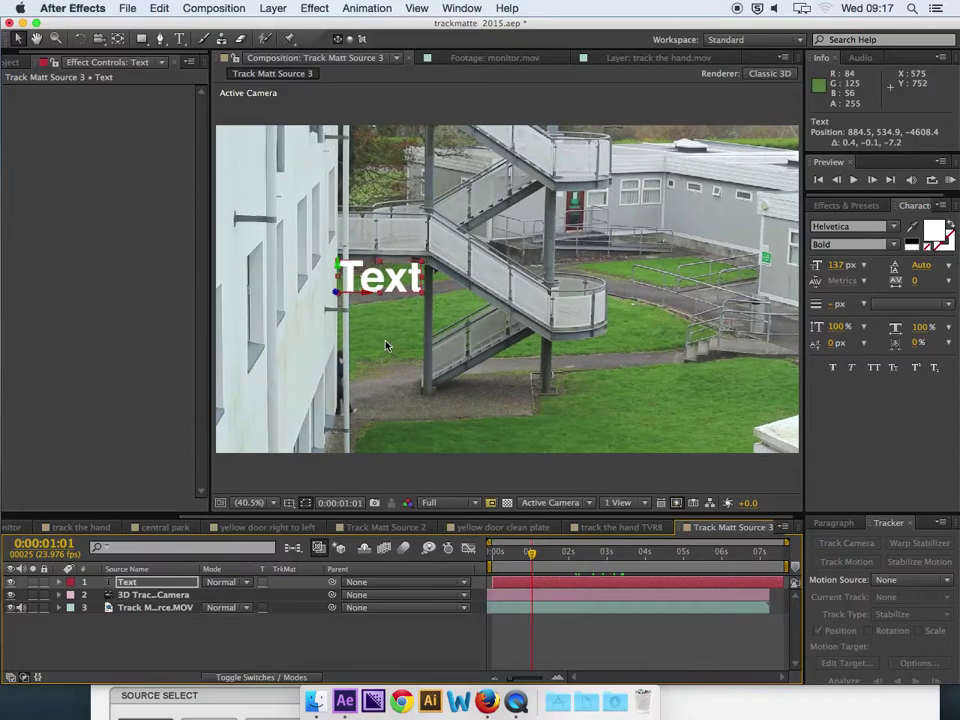
{"action": "key", "text": "w"}
{"action": "left_click_drag", "start_coordinate": [364, 291], "coordinate": [362, 296]}
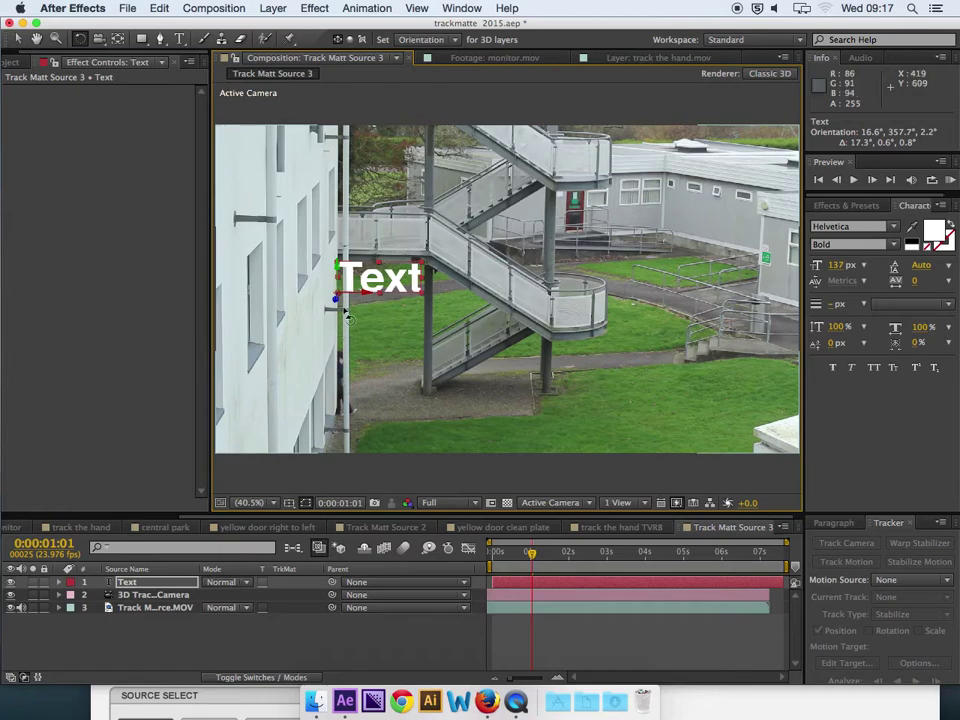
{"action": "key", "text": "v"}
{"action": "mouse_move", "coordinate": [328, 304]}
{"action": "left_mouse_down"}
{"action": "mouse_move", "coordinate": [321, 321]}
{"action": "mouse_move", "coordinate": [334, 305]}
{"action": "left_mouse_up"}
{"action": "key", "text": "w"}
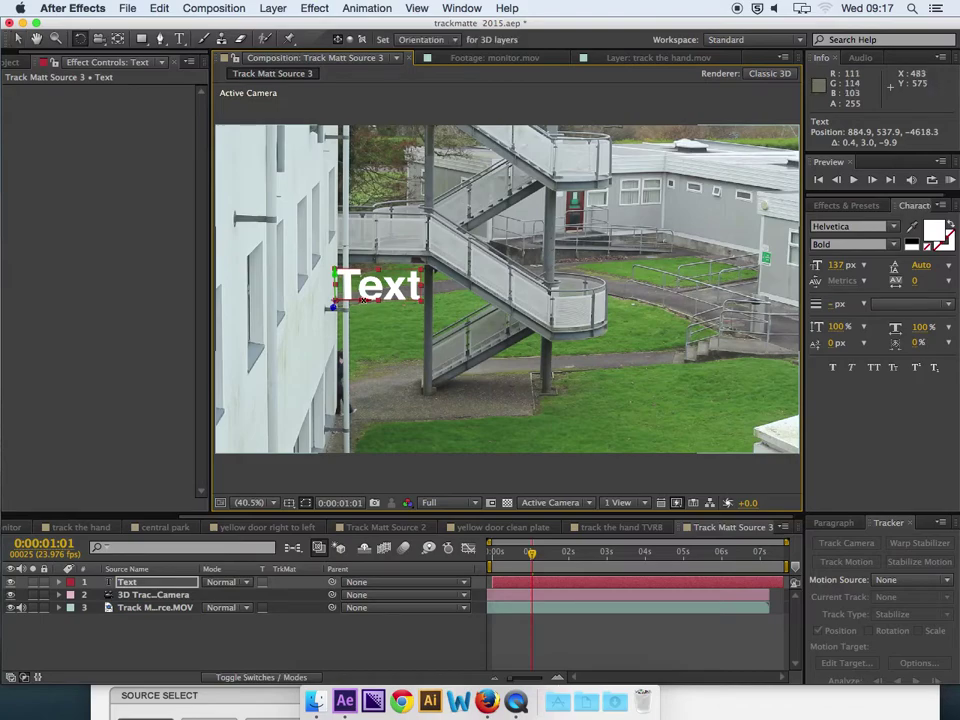
{"action": "left_click_drag", "start_coordinate": [363, 303], "coordinate": [349, 328]}
{"action": "key", "text": "v"}
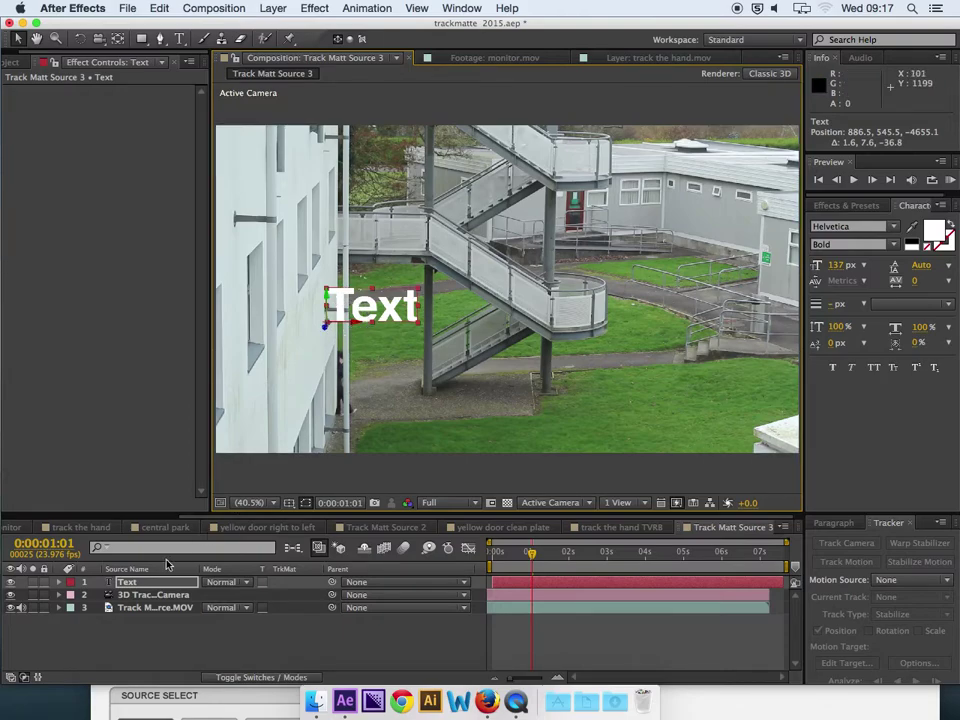
Reveal the Text layer's rotation properties, shift the text right to an X position of about 896, and enlarge the timeline area
{"action": "left_click", "coordinate": [128, 581]}
{"action": "key", "text": "r"}
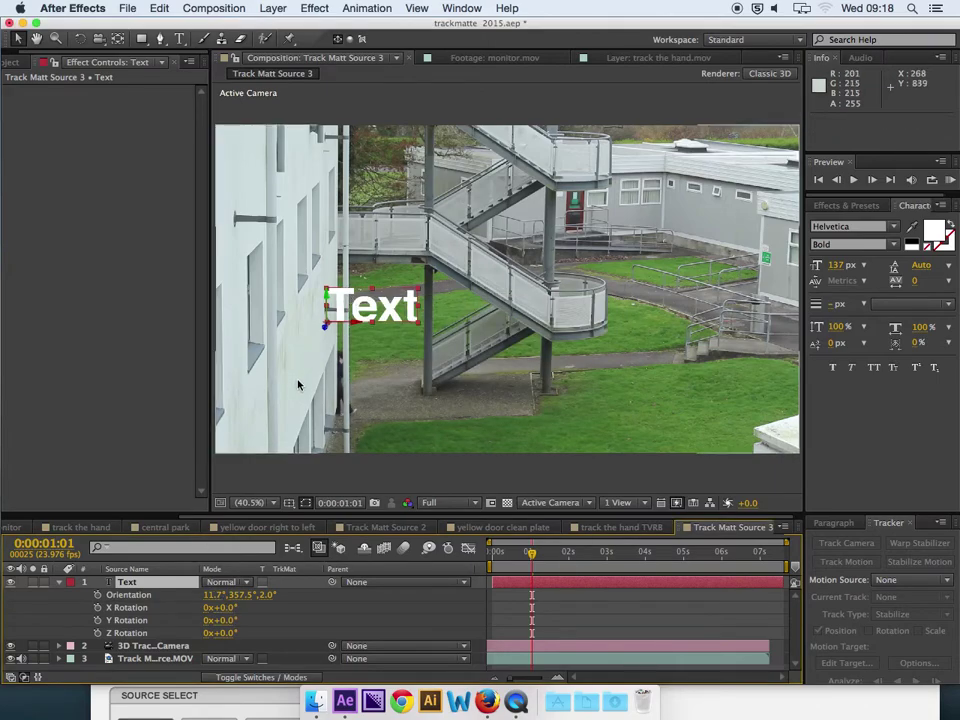
{"action": "mouse_move", "coordinate": [354, 321]}
{"action": "left_mouse_down"}
{"action": "mouse_move", "coordinate": [377, 326]}
{"action": "mouse_move", "coordinate": [358, 331]}
{"action": "left_mouse_up"}
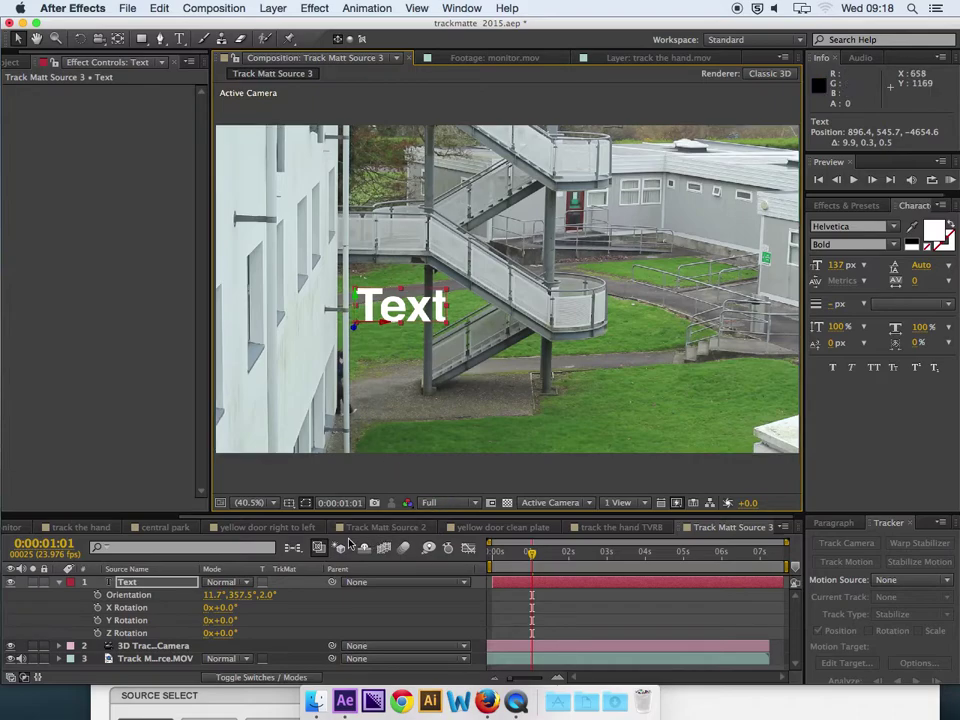
{"action": "left_click_drag", "start_coordinate": [211, 513], "coordinate": [232, 417]}
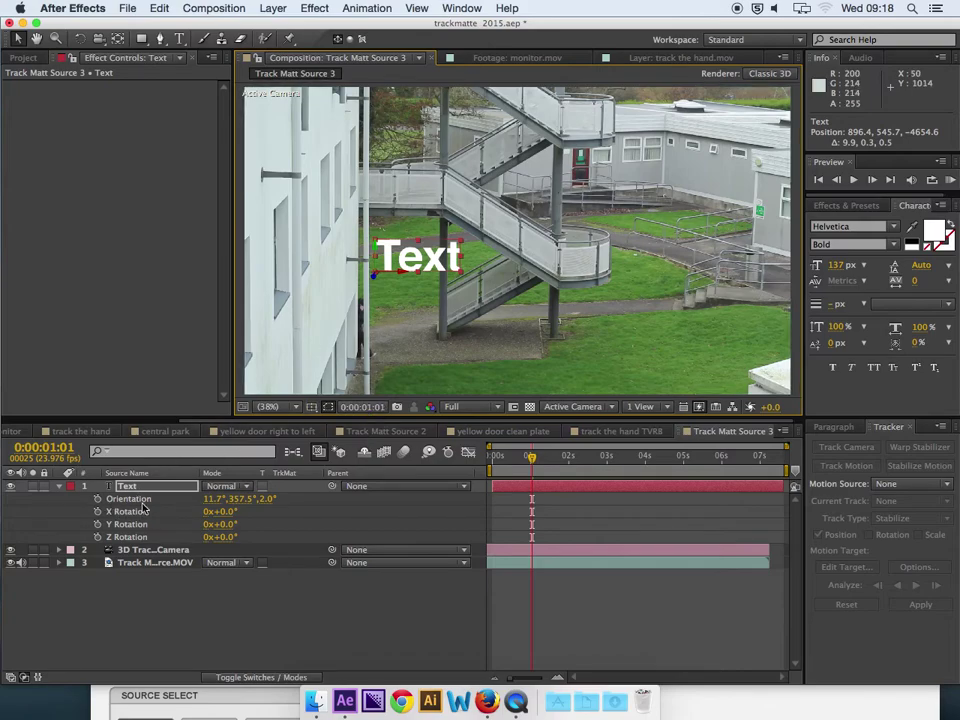
Create a solid from the 3D Camera Tracker using three track points around the lower staircase, and enlarge the composition view
{"action": "left_click", "coordinate": [150, 562]}
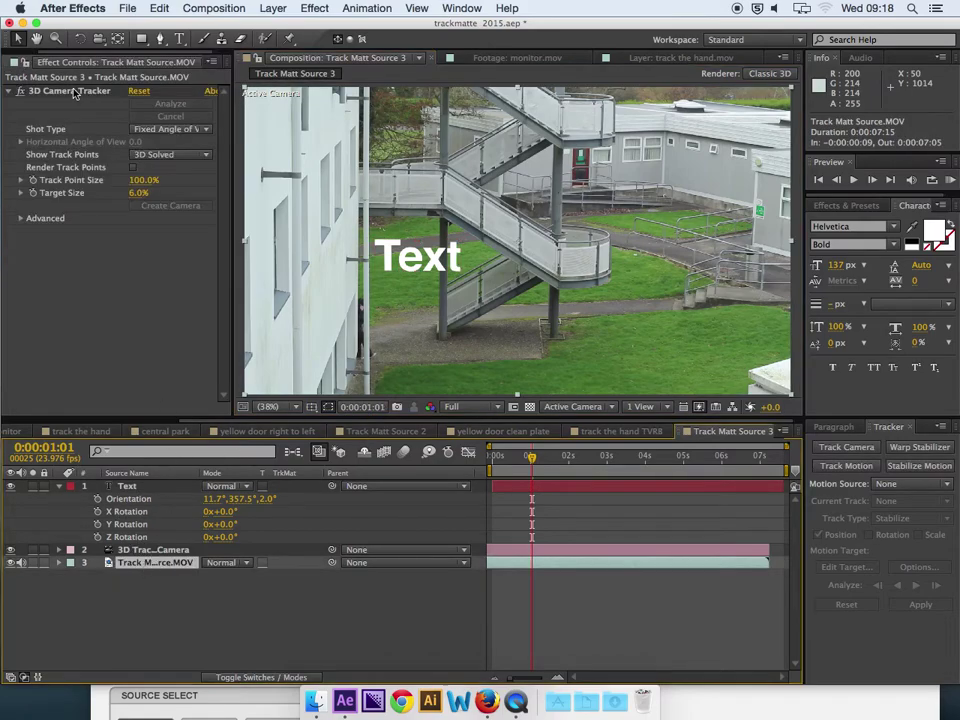
{"action": "left_click", "coordinate": [70, 91]}
{"action": "left_click_drag", "start_coordinate": [447, 222], "coordinate": [451, 324]}
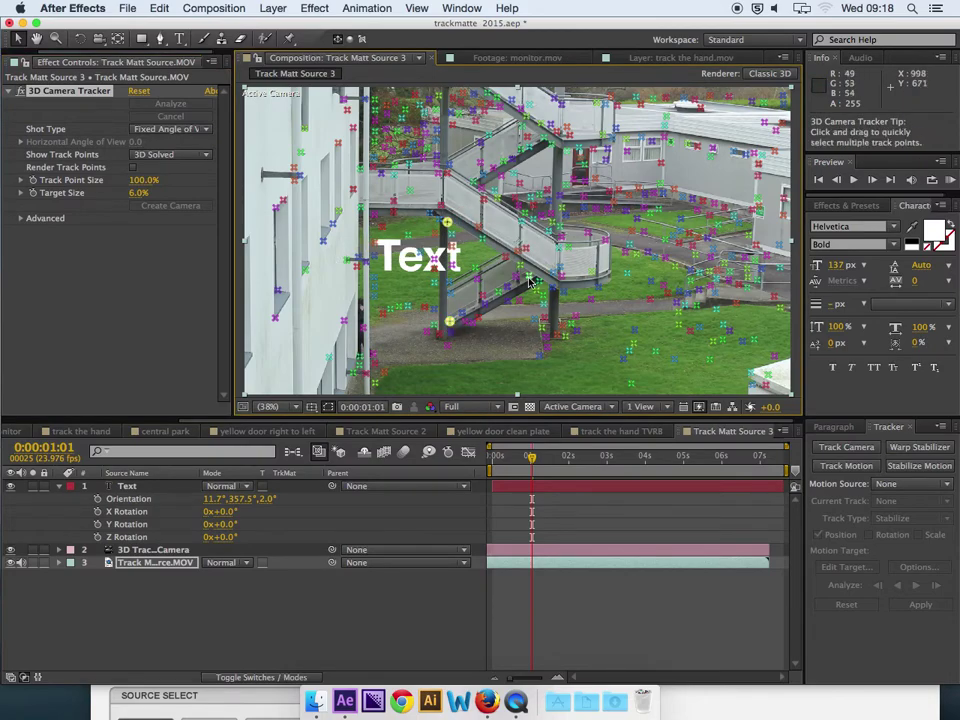
{"action": "right_click", "coordinate": [477, 280]}
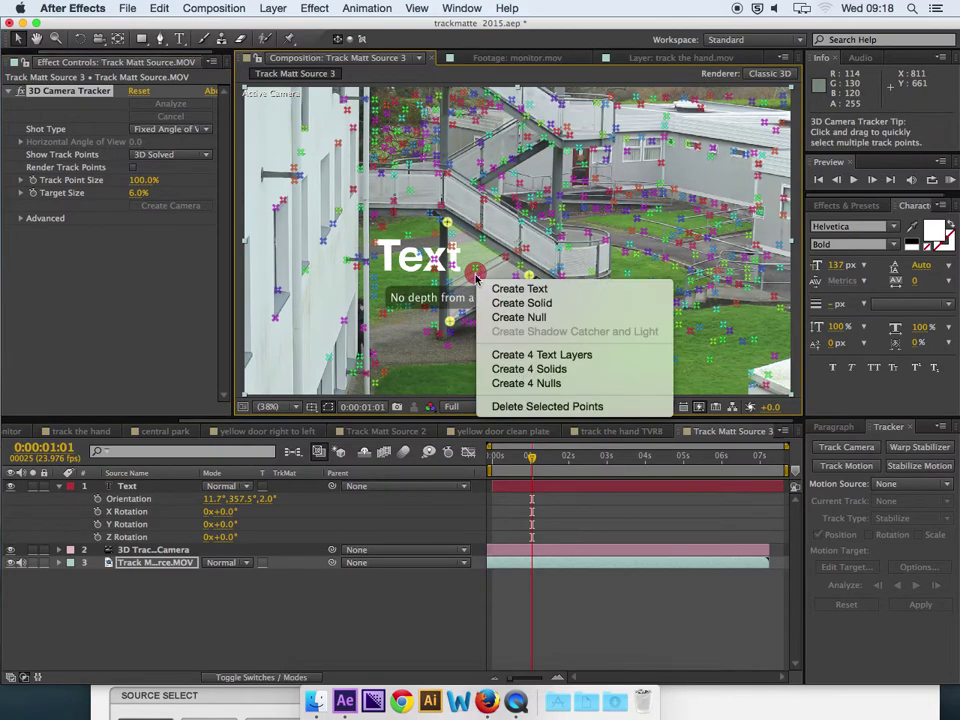
{"action": "left_click", "coordinate": [524, 304]}
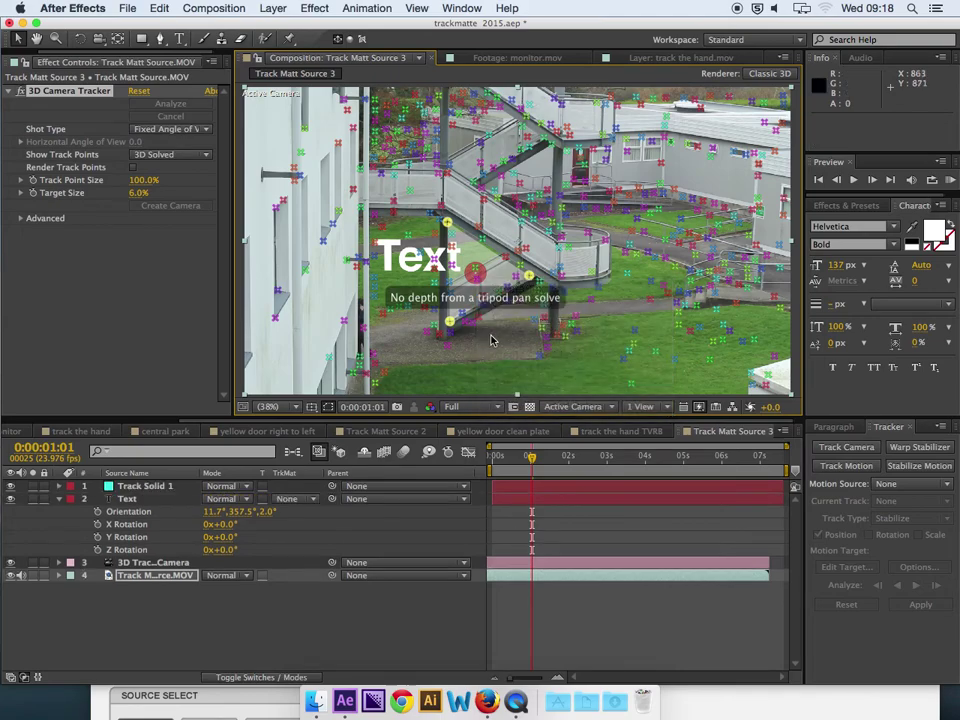
{"action": "left_click_drag", "start_coordinate": [231, 416], "coordinate": [190, 492]}
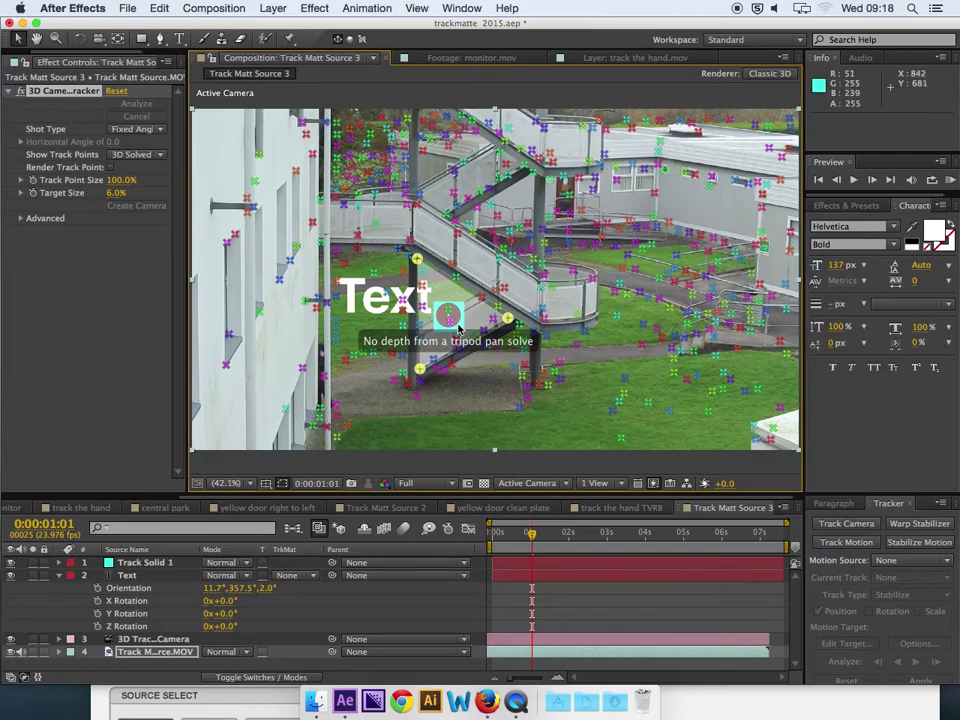
Scale Track Solid 1 uniformly up to 2510% so it covers the whole frame
{"action": "left_click", "coordinate": [157, 566]}
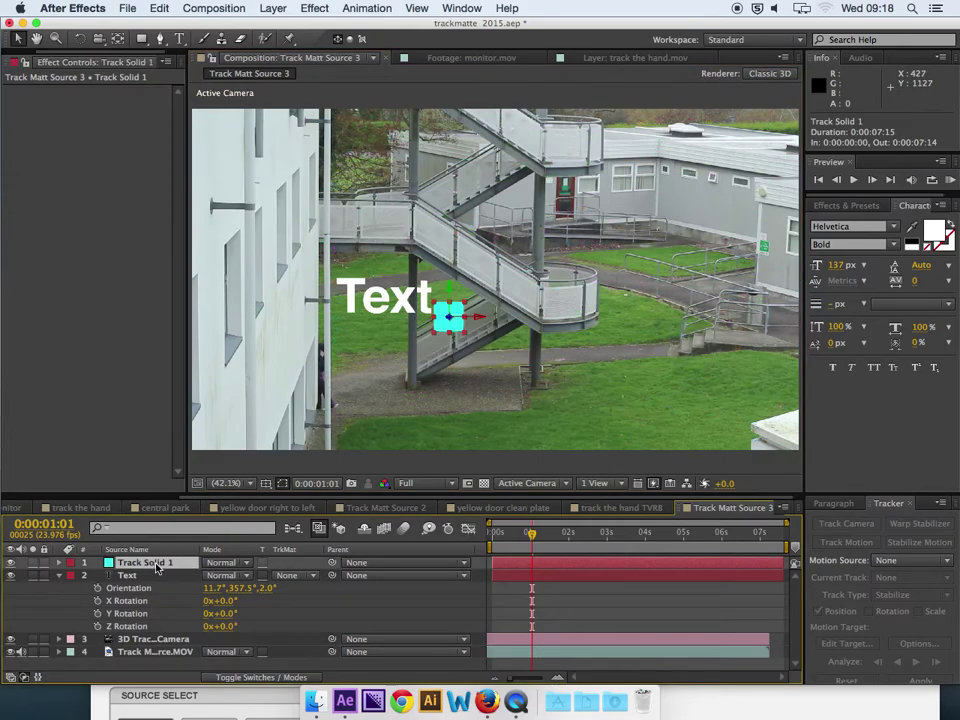
{"action": "key", "text": "s"}
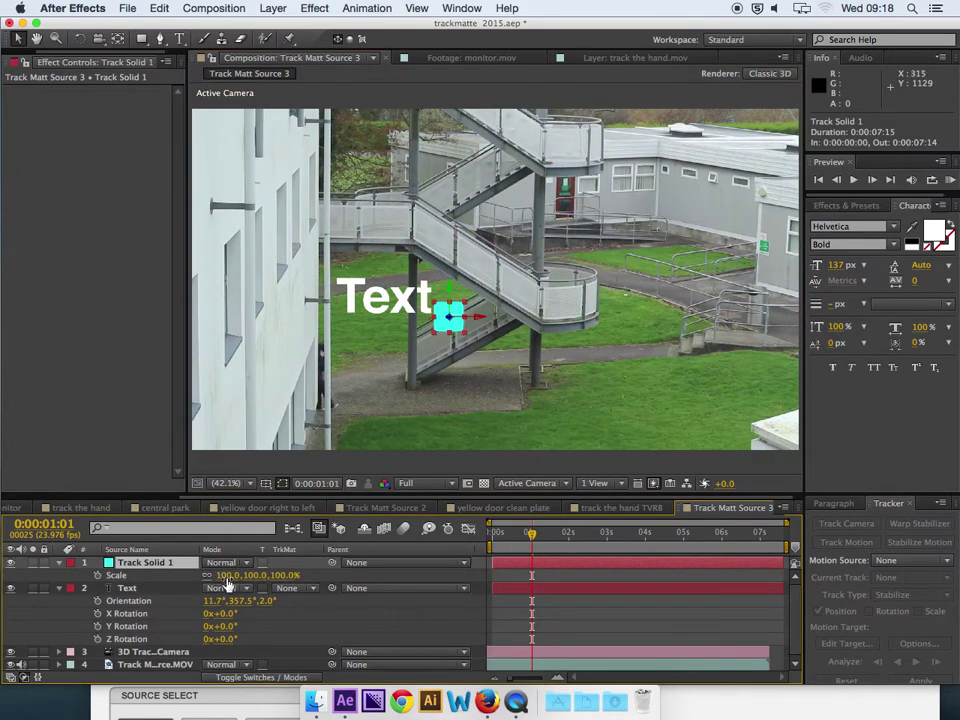
{"action": "left_click_drag", "start_coordinate": [226, 578], "coordinate": [318, 588]}
{"action": "left_click_drag", "start_coordinate": [345, 587], "coordinate": [410, 578]}
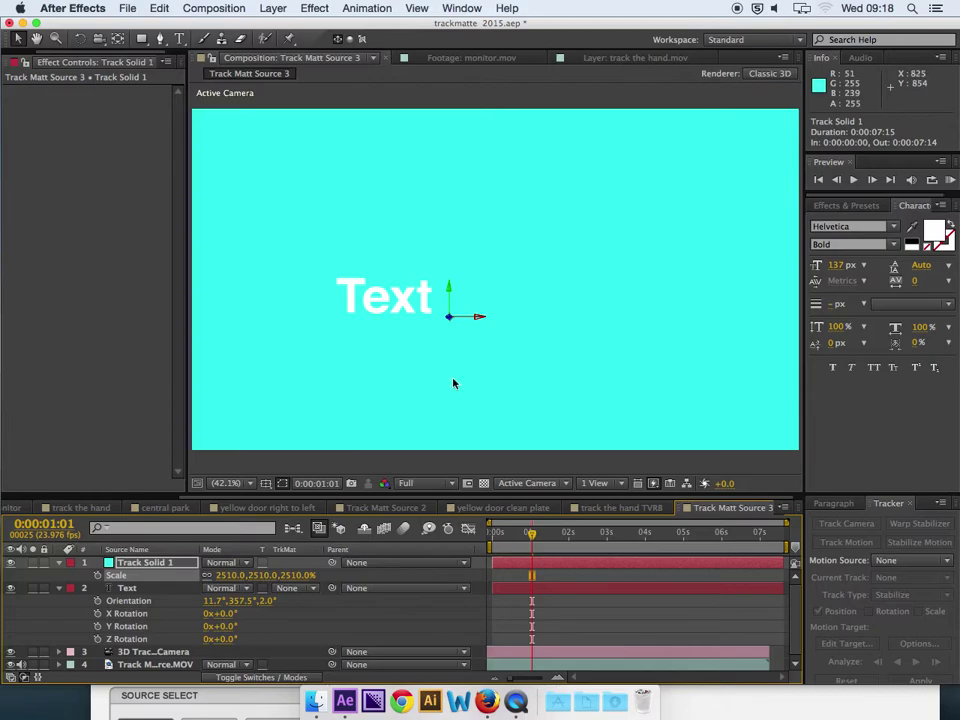
{"action": "key", "text": "comma"}
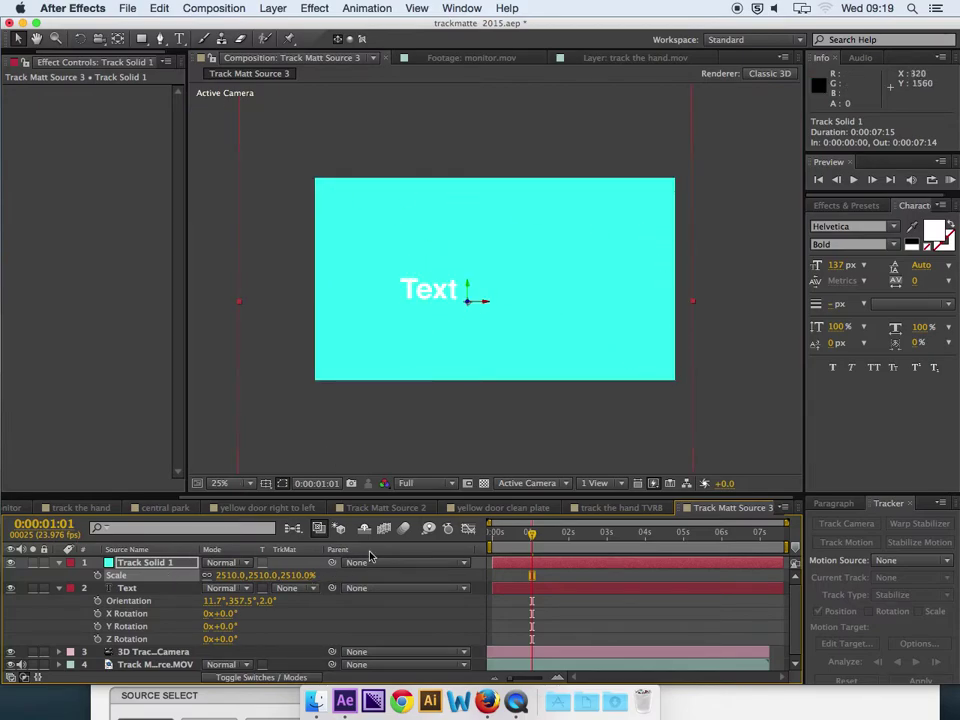
Try scaling the solid down to 2180%, show the layer switches, and restore the solid's scale to 2510%
{"action": "mouse_move", "coordinate": [218, 576]}
{"action": "left_mouse_down"}
{"action": "mouse_move", "coordinate": [184, 578]}
{"action": "mouse_move", "coordinate": [221, 580]}
{"action": "mouse_move", "coordinate": [197, 584]}
{"action": "mouse_move", "coordinate": [199, 598]}
{"action": "mouse_move", "coordinate": [219, 598]}
{"action": "left_mouse_up"}
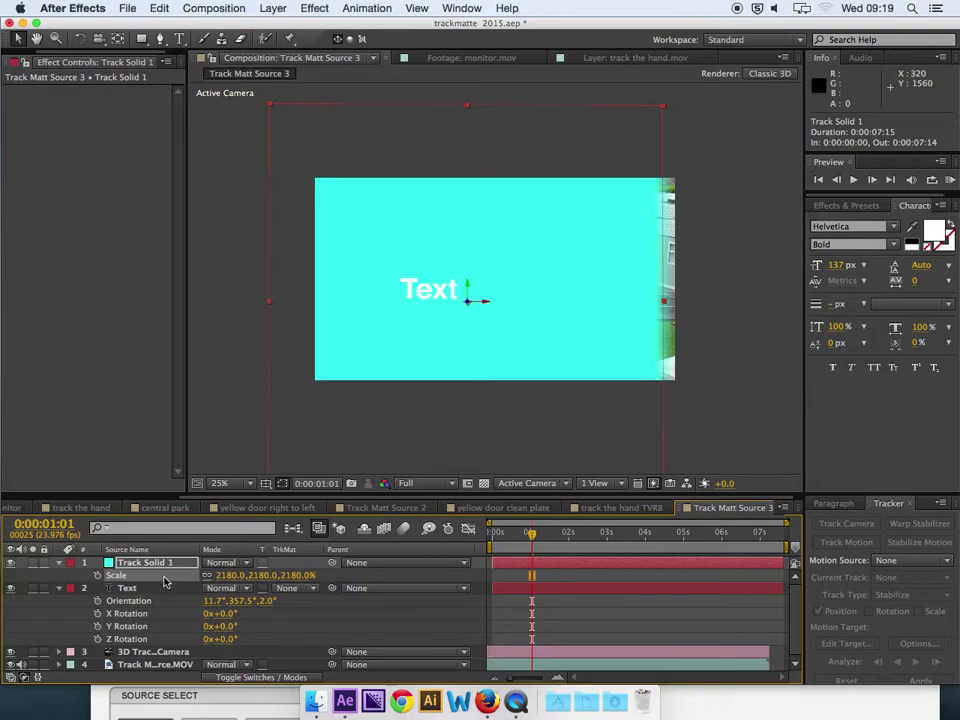
{"action": "key", "text": "F4"}
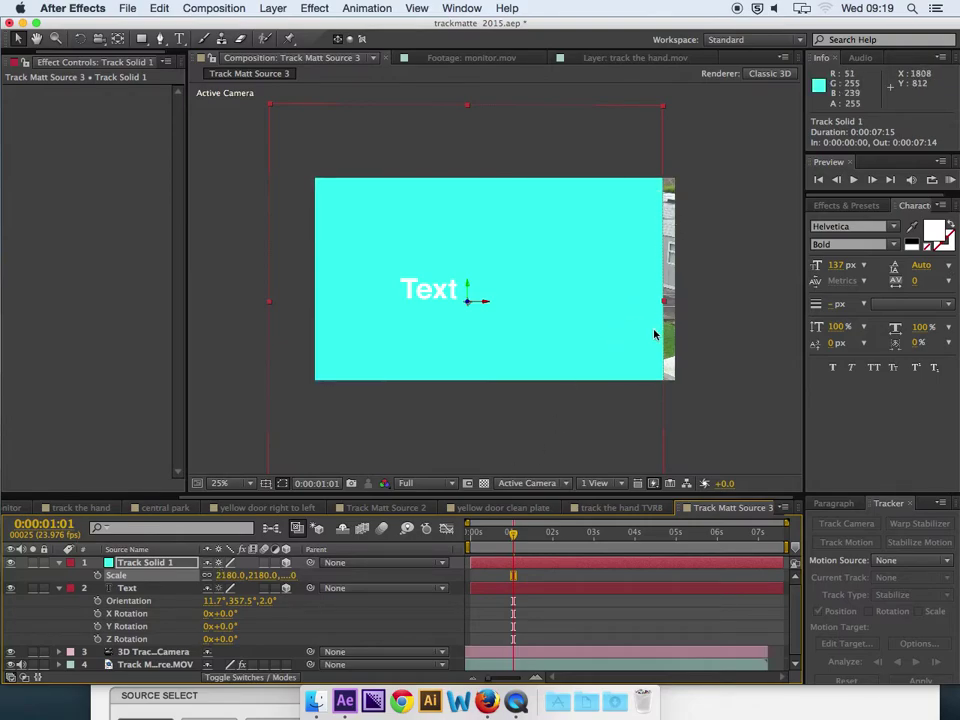
{"action": "left_click_drag", "start_coordinate": [218, 576], "coordinate": [251, 579]}
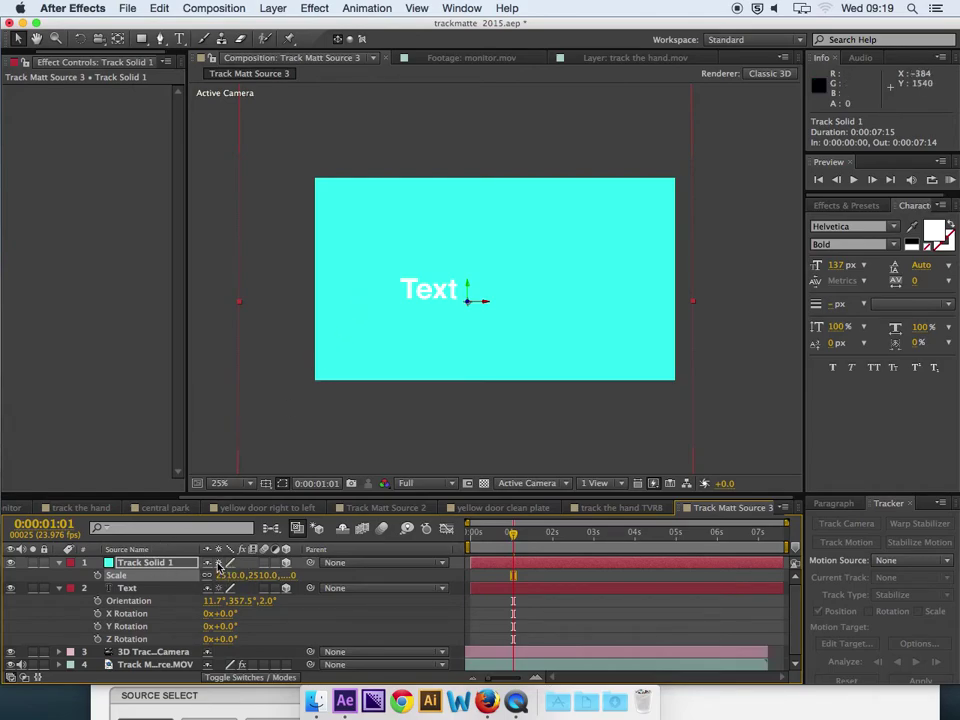
Draw a triangular mask on Track Solid 1 over the middle of the staircase and switch on the layer's continuous rasterization
{"action": "left_click", "coordinate": [160, 38]}
{"action": "left_click", "coordinate": [437, 225]}
{"action": "left_click", "coordinate": [521, 244]}
{"action": "left_click", "coordinate": [493, 321]}
{"action": "left_click", "coordinate": [437, 226]}
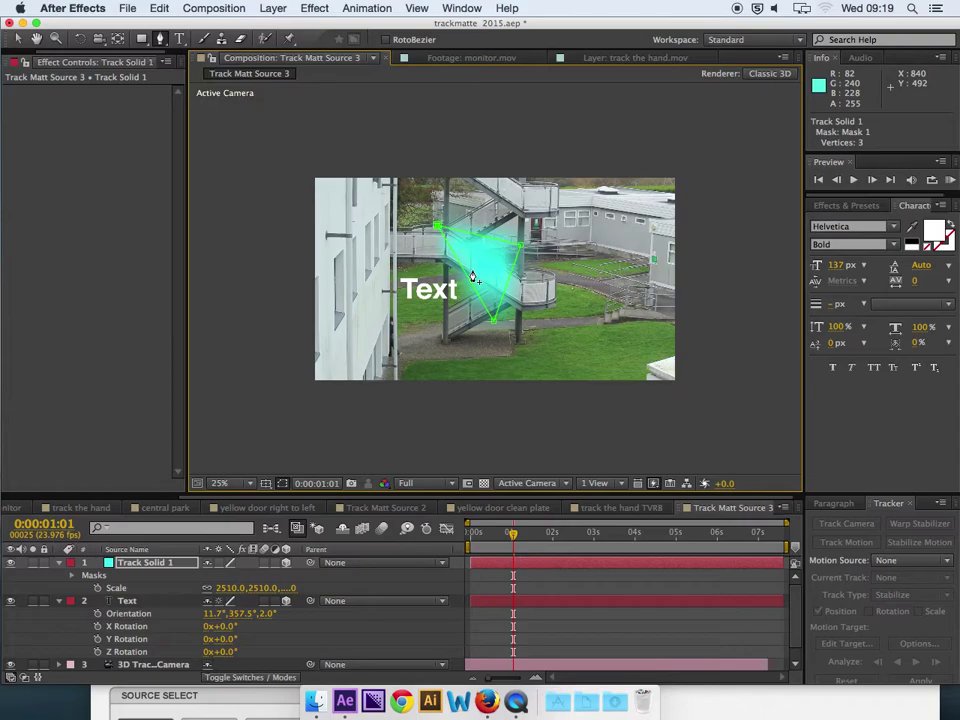
{"action": "left_click", "coordinate": [219, 564]}
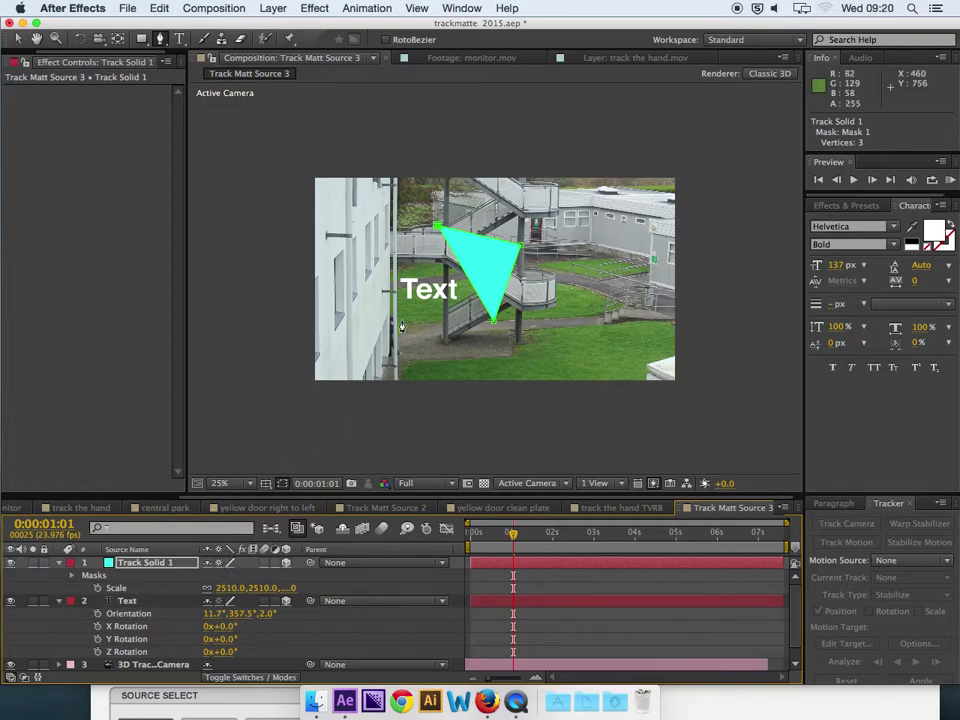
Delete the triangular Mask 1 from Track Solid 1
{"action": "left_click", "coordinate": [72, 576]}
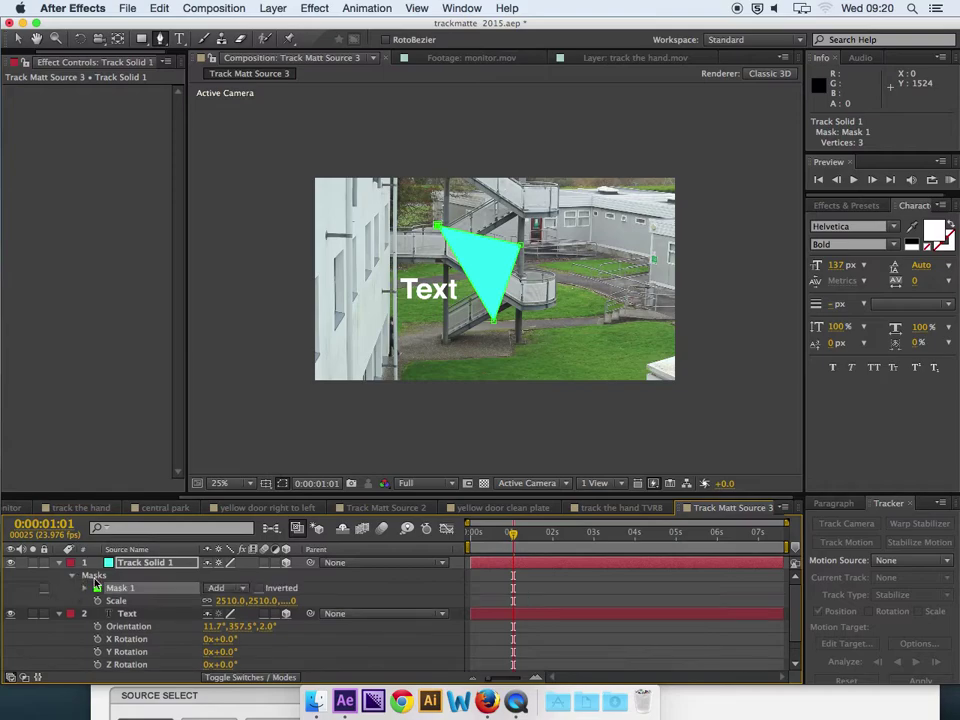
{"action": "left_click", "coordinate": [118, 588]}
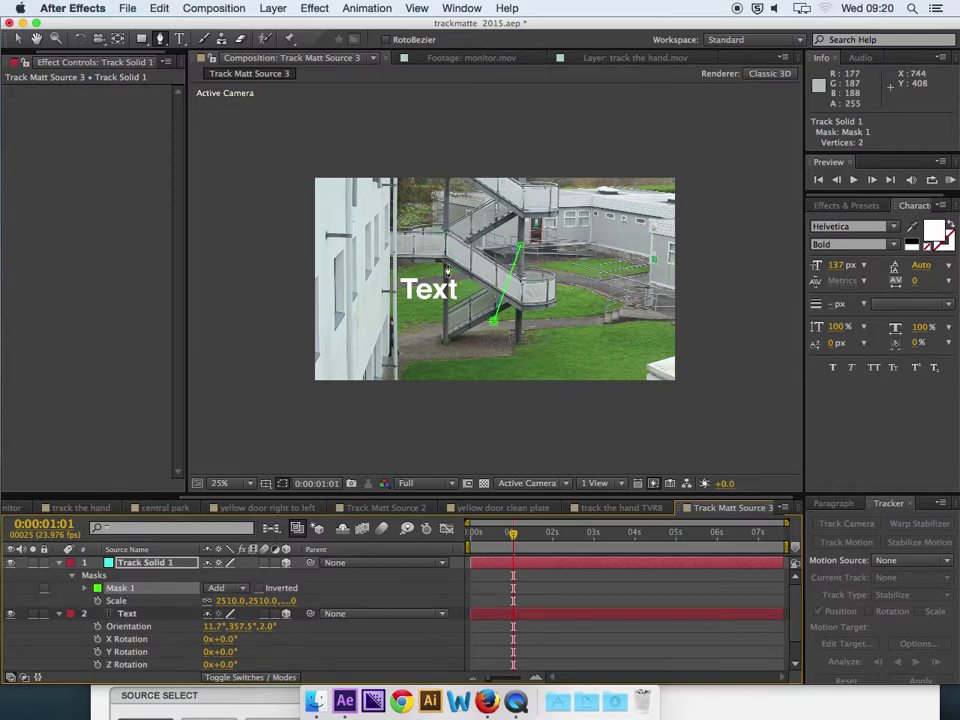
{"action": "key", "text": "Delete"}
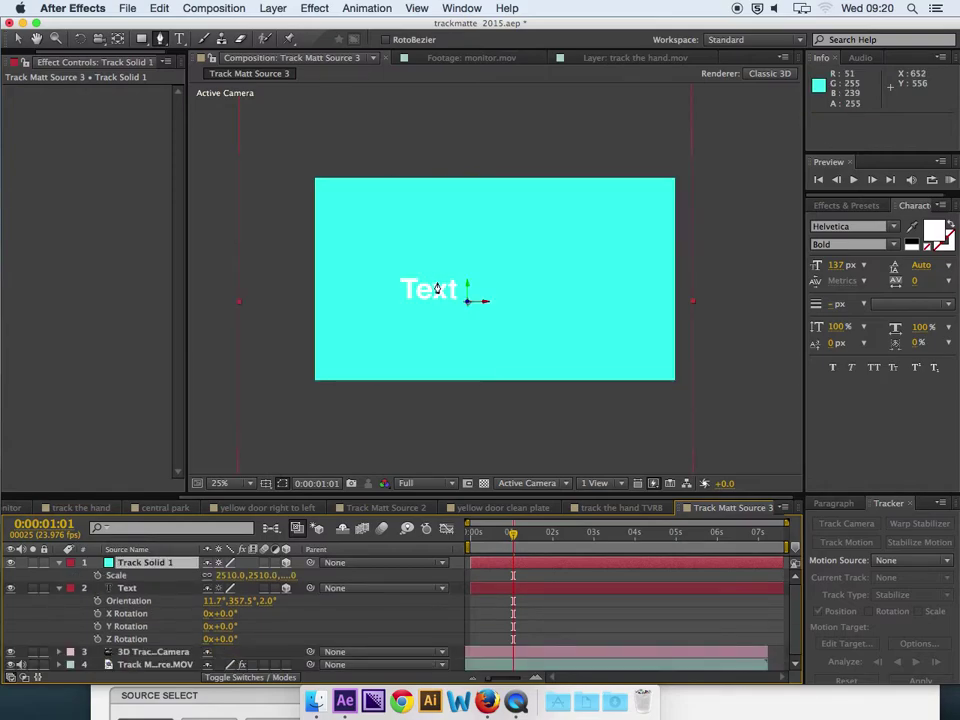
Toggle Track Solid 1's visibility off and on, and set the layer's opacity to 0%
{"action": "left_click", "coordinate": [147, 564]}
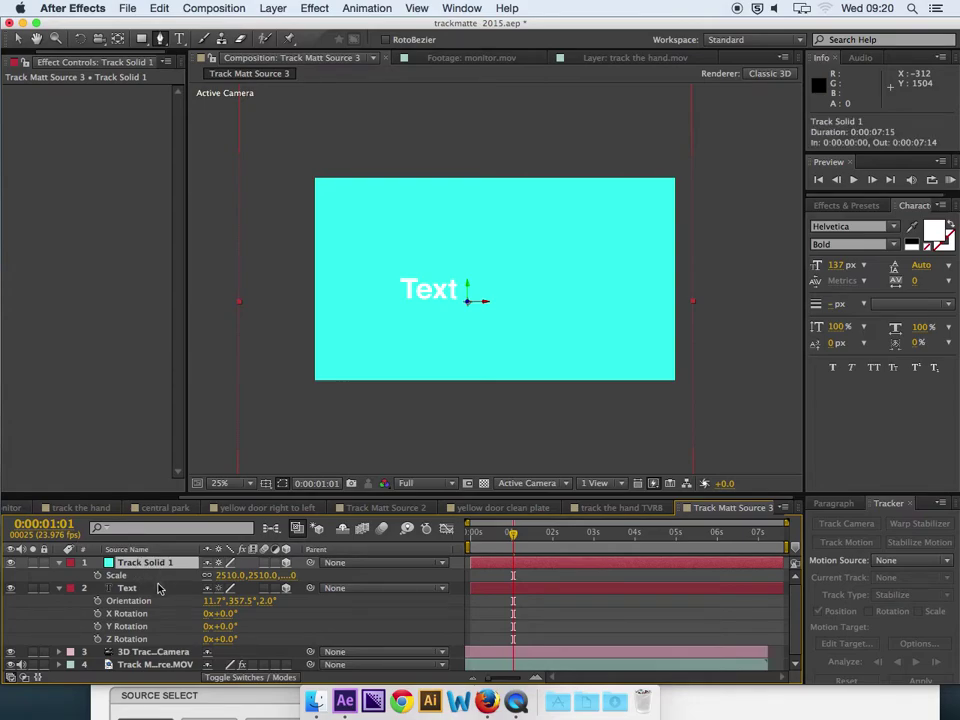
{"action": "left_click", "coordinate": [11, 562]}
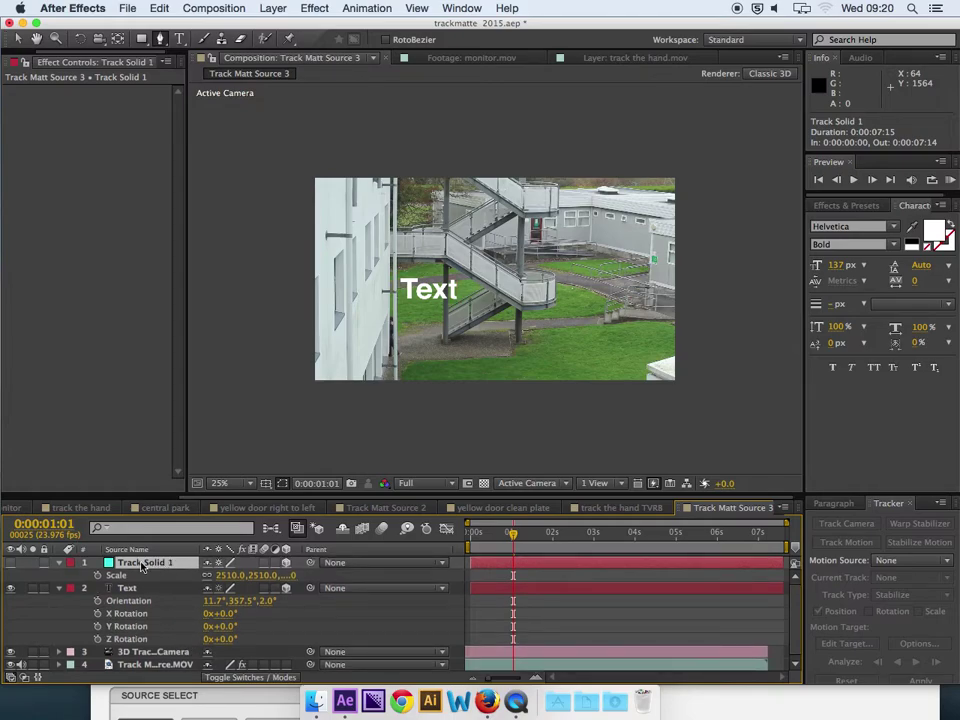
{"action": "left_click", "coordinate": [13, 564]}
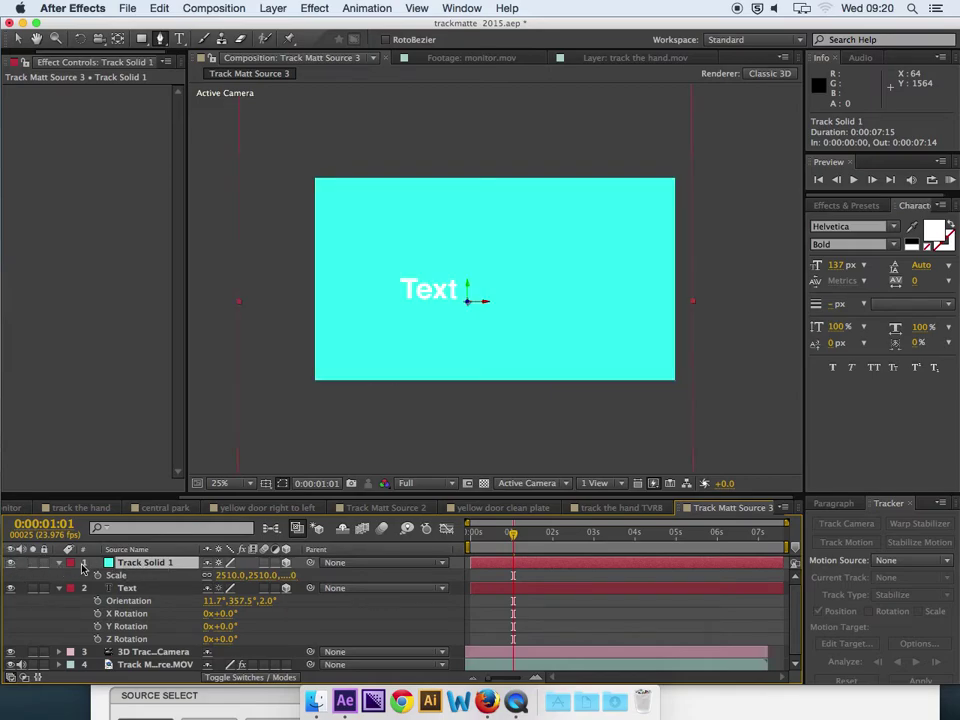
{"action": "key", "text": "t"}
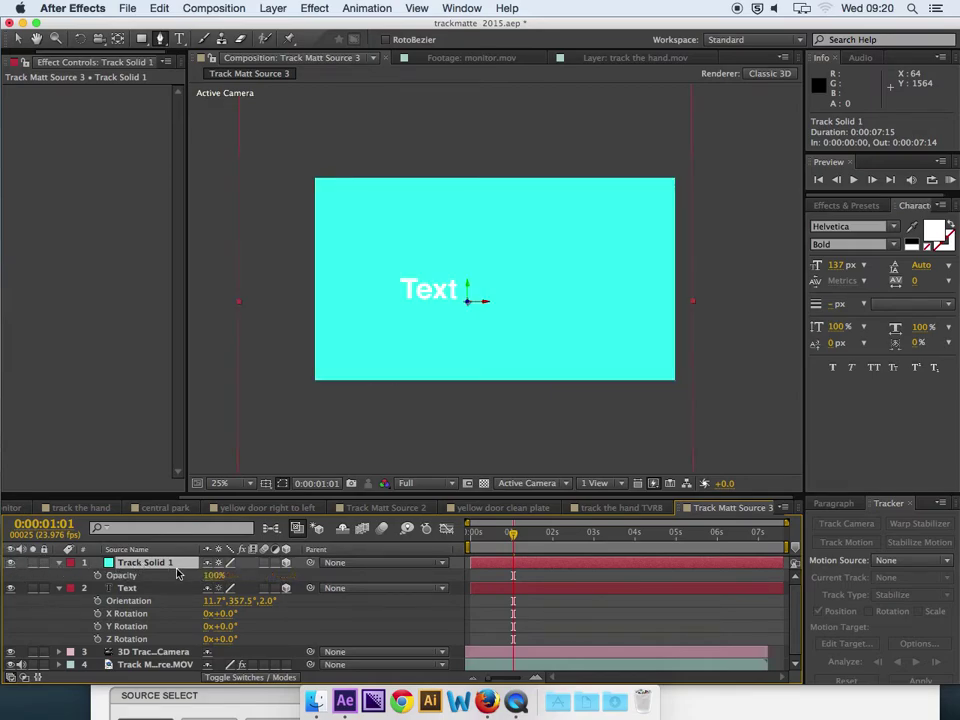
{"action": "left_click", "coordinate": [214, 576]}
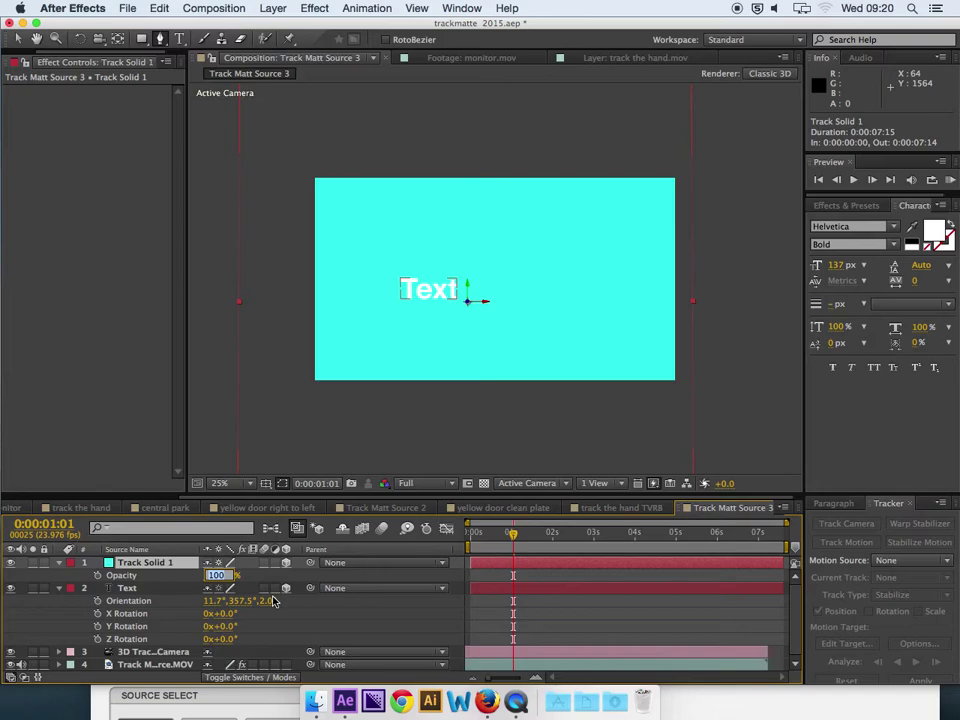
{"action": "type", "text": "0"}
{"action": "key", "text": "Return"}
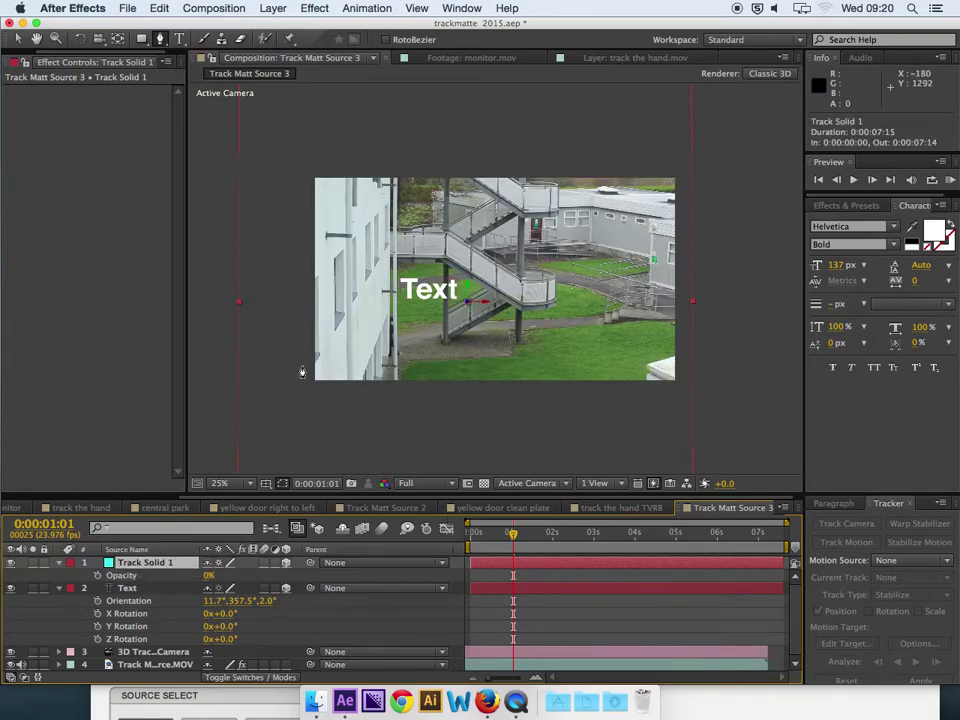
Draw a narrow upright mask on Track Solid 1 around the gap between the building wall and the drainpipe, below the walkway
{"action": "key", "text": "period"}
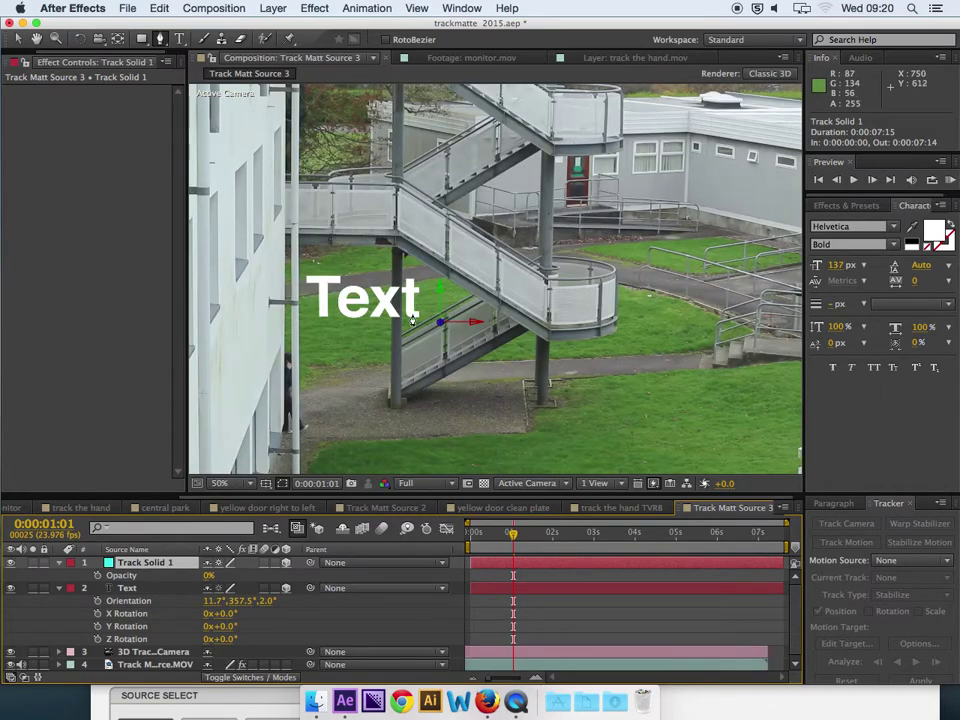
{"action": "left_click", "coordinate": [285, 249]}
{"action": "left_click", "coordinate": [291, 370]}
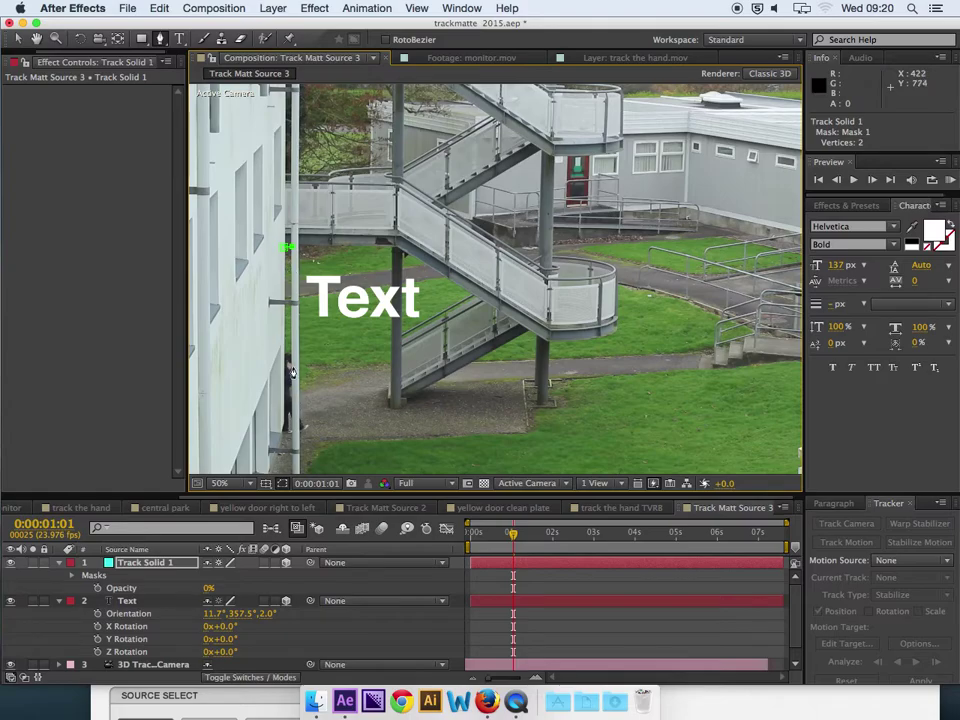
{"action": "left_click", "coordinate": [289, 422]}
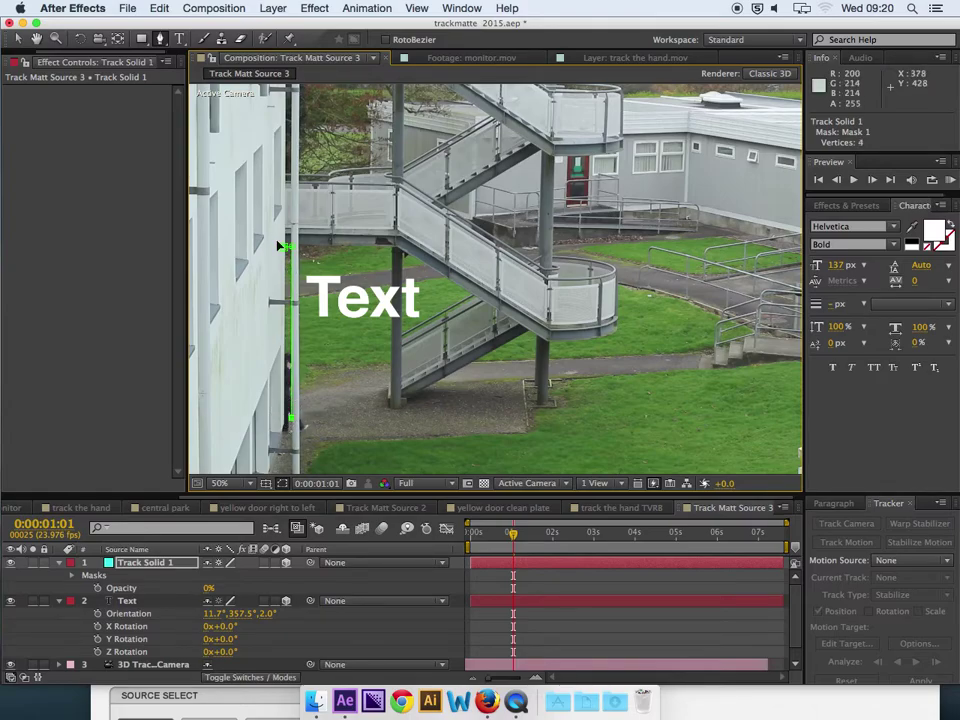
{"action": "left_click", "coordinate": [287, 420]}
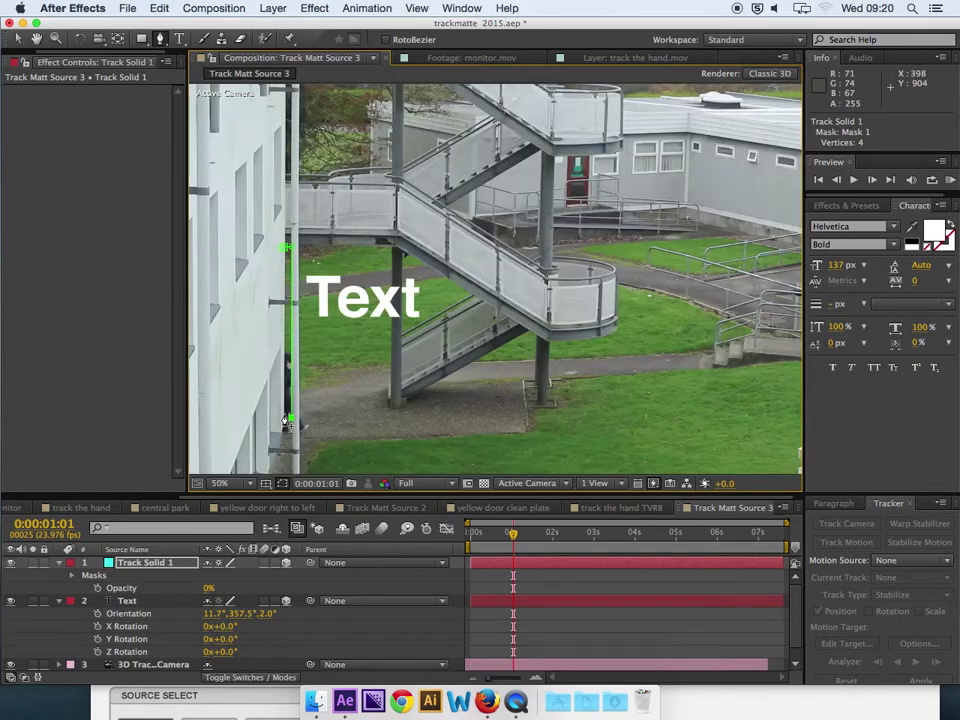
{"action": "key", "text": "comma"}
{"action": "key", "text": "period"}
{"action": "left_click_drag", "start_coordinate": [292, 424], "coordinate": [370, 352]}
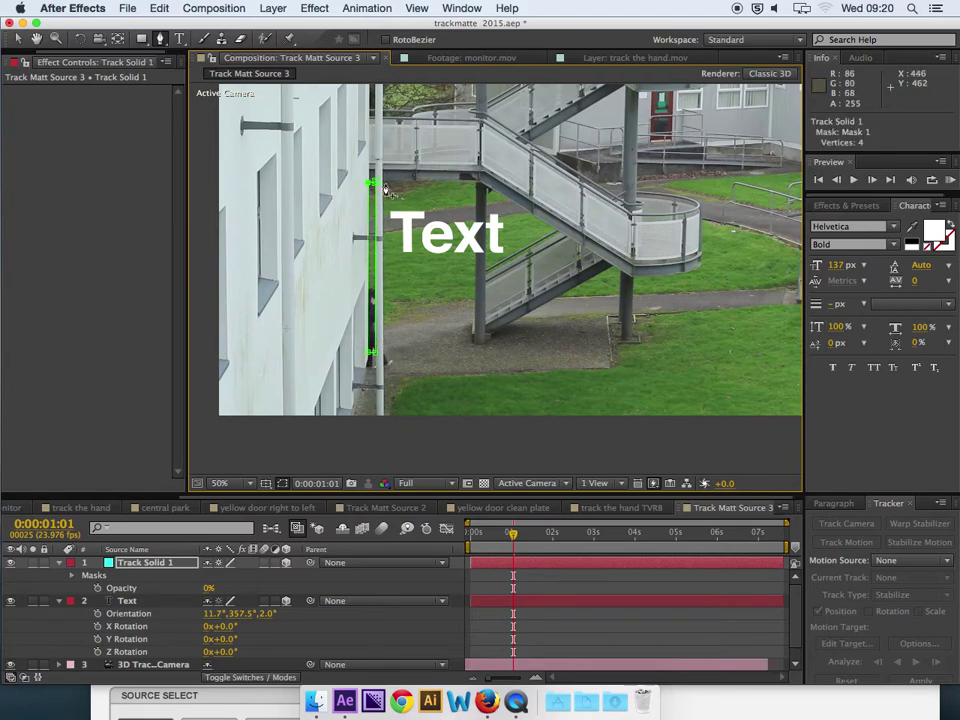
{"action": "left_click_drag", "start_coordinate": [393, 207], "coordinate": [399, 231]}
{"action": "key", "text": "period"}
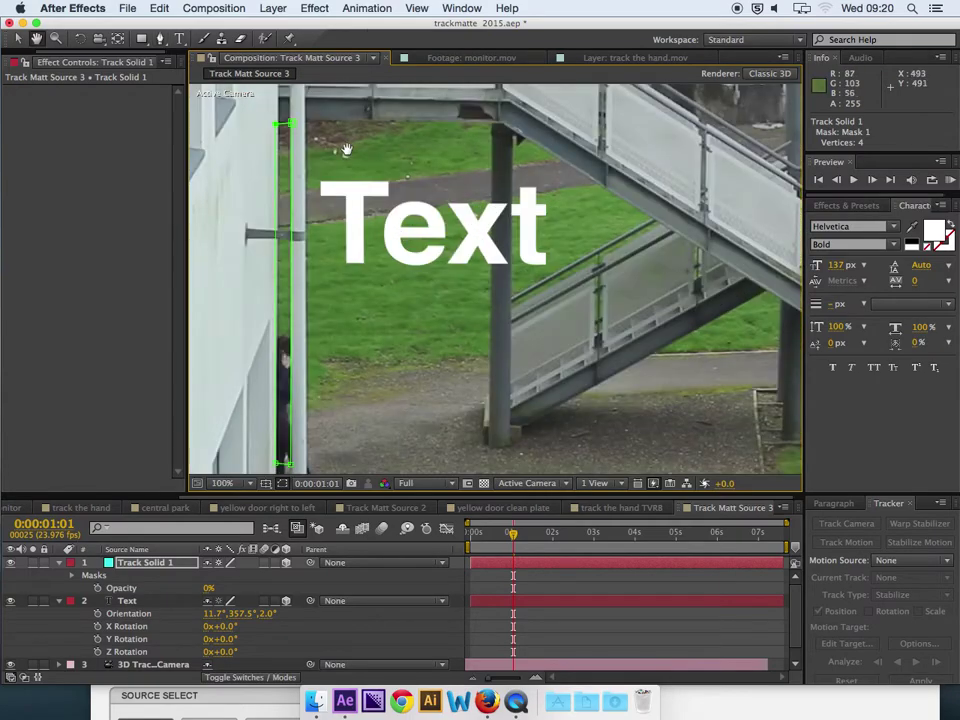
{"action": "scroll", "coordinate": [345, 152], "scroll_direction": "left", "scroll_amount": 3}
{"action": "left_click", "coordinate": [350, 133]}
{"action": "left_click", "coordinate": [350, 133]}
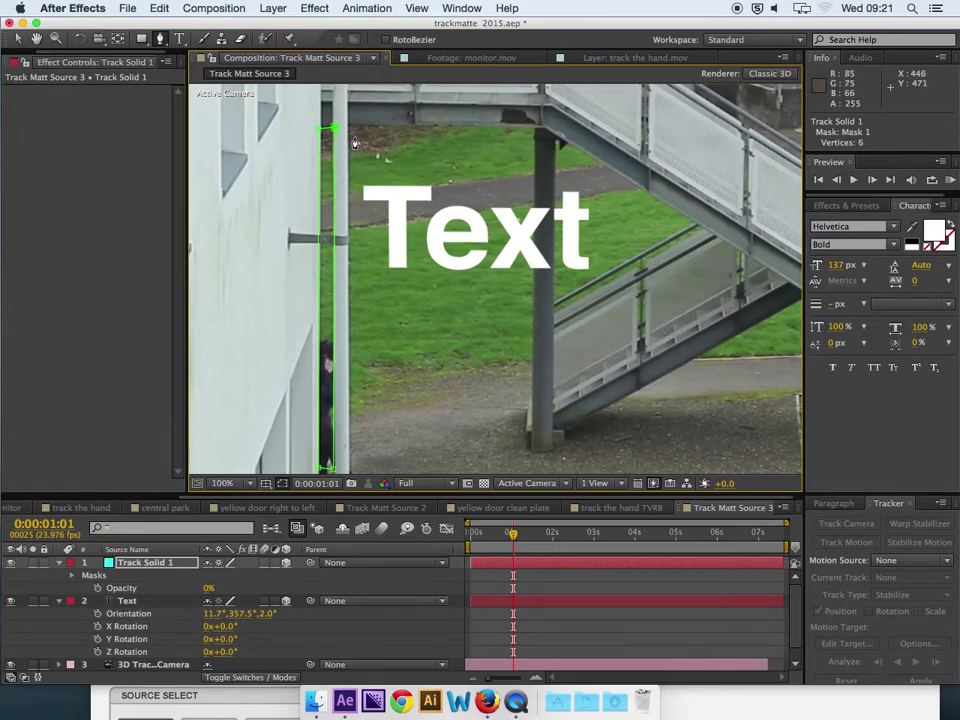
Start a second mask on Track Solid 1 along the walkway's underside, from the drainpipe to the top of the stair post
{"action": "key", "text": "period"}
{"action": "scroll", "coordinate": [456, 274], "scroll_direction": "up", "scroll_amount": 5}
{"action": "scroll", "coordinate": [456, 274], "scroll_direction": "left", "scroll_amount": 5}
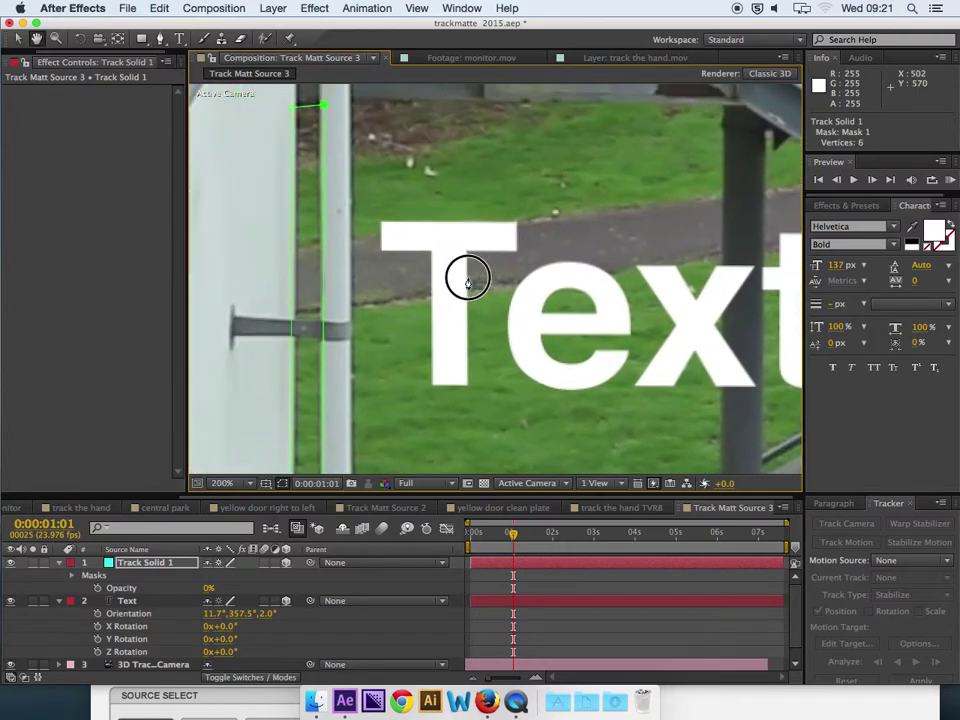
{"action": "key", "text": "g"}
{"action": "left_click", "coordinate": [396, 169]}
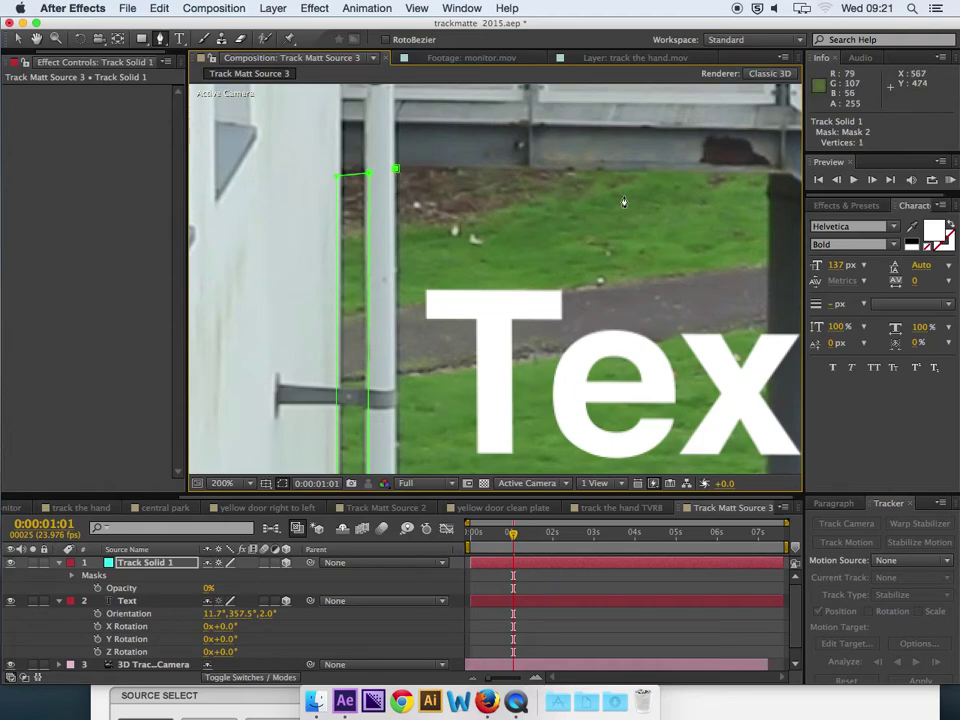
{"action": "scroll", "coordinate": [615, 189], "scroll_direction": "right", "scroll_amount": 5}
{"action": "left_click", "coordinate": [684, 174]}
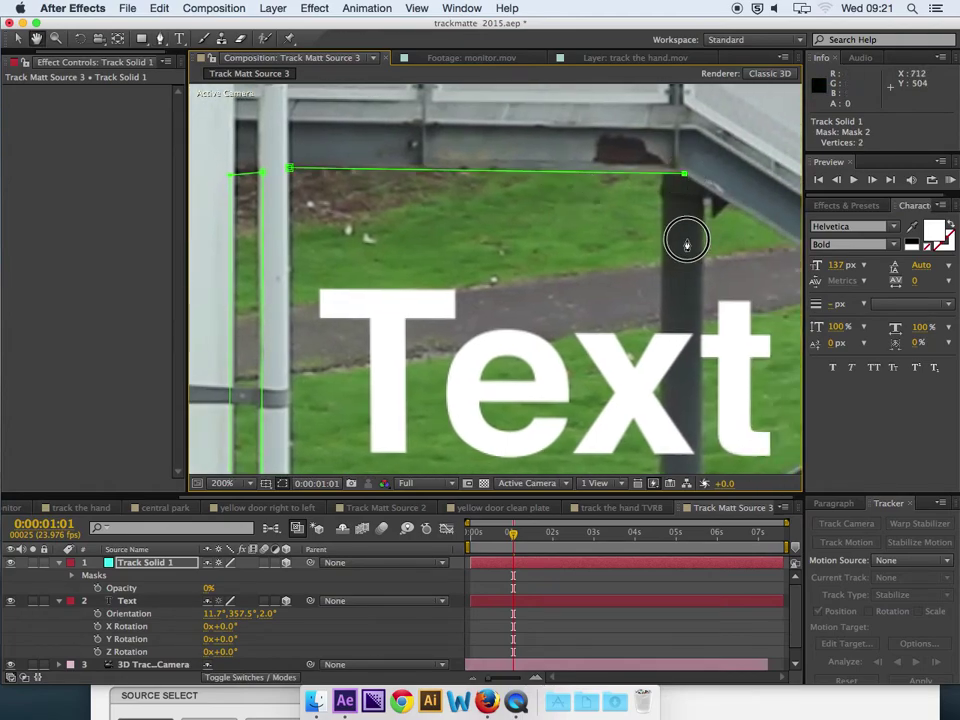
{"action": "scroll", "coordinate": [696, 246], "scroll_direction": "down", "scroll_amount": 3}
{"action": "scroll", "coordinate": [696, 246], "scroll_direction": "right", "scroll_amount": 8}
{"action": "left_click", "coordinate": [708, 281]}
{"action": "key", "text": "super+z"}
Shift the second mask's upper corner to the stair post's left edge and extend the path down to just above the post's foot
{"action": "left_click_drag", "start_coordinate": [485, 302], "coordinate": [615, 336]}
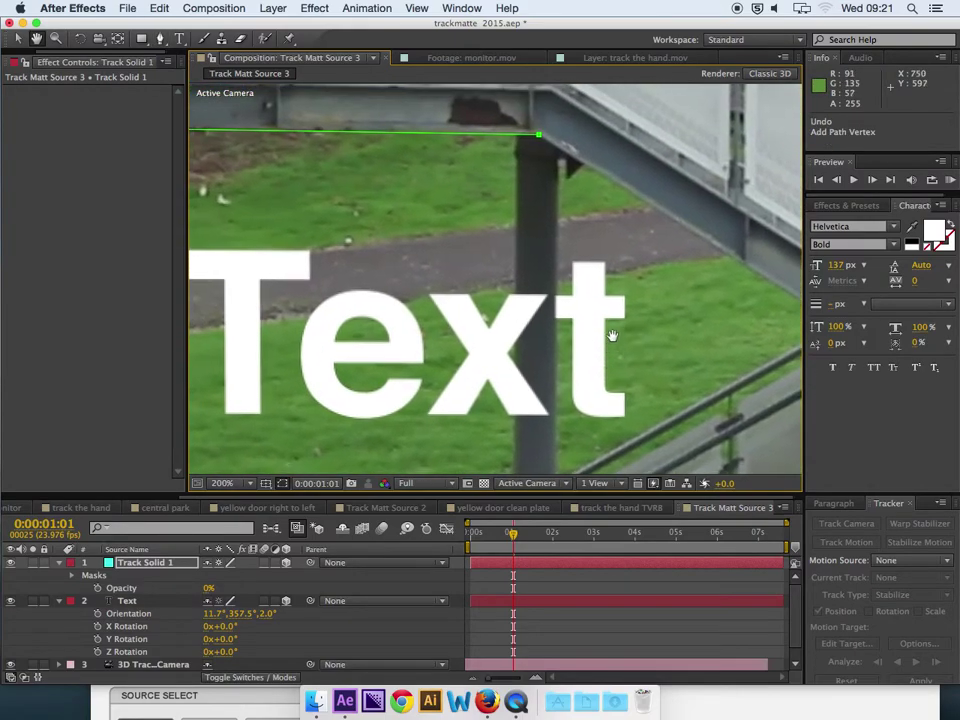
{"action": "left_click_drag", "start_coordinate": [537, 137], "coordinate": [520, 138]}
{"action": "left_click_drag", "start_coordinate": [514, 251], "coordinate": [508, 137]}
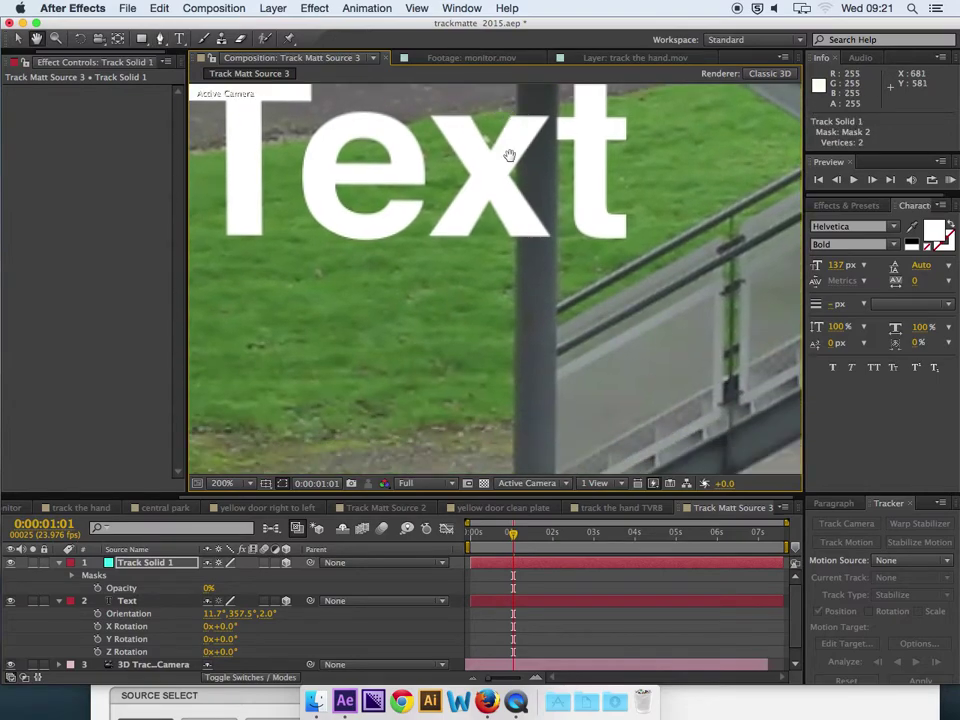
{"action": "left_click_drag", "start_coordinate": [505, 345], "coordinate": [493, 171]}
{"action": "left_click", "coordinate": [513, 352]}
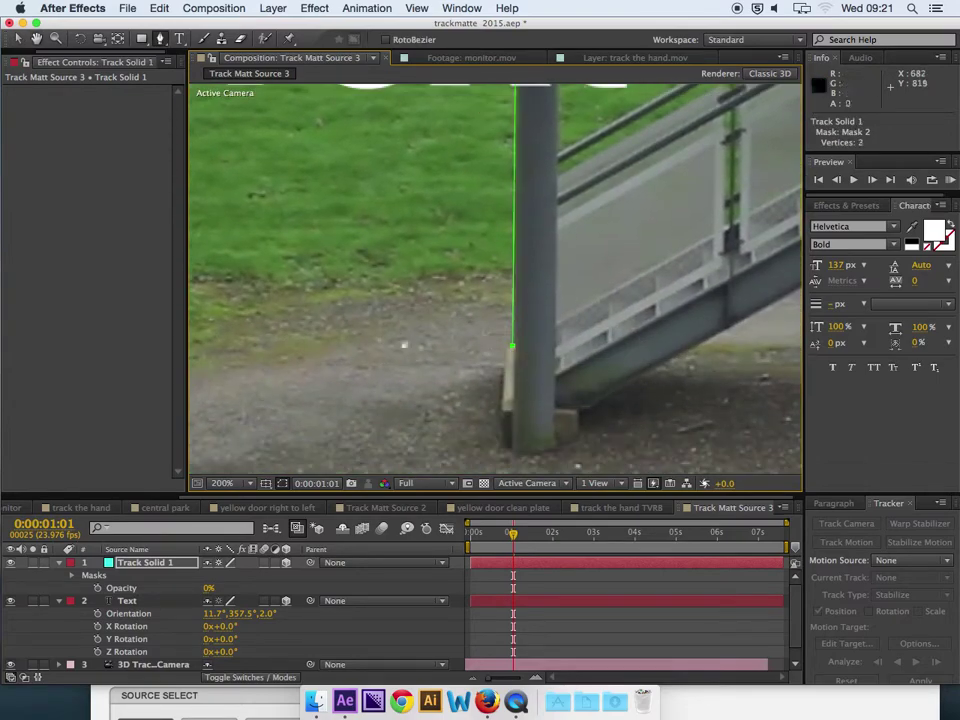
Add the second mask's fourth corner low on the drainpipe's right edge and close the path up along the pipe
{"action": "left_click_drag", "start_coordinate": [513, 352], "coordinate": [570, 343]}
{"action": "left_click_drag", "start_coordinate": [576, 289], "coordinate": [470, 359]}
{"action": "left_click", "coordinate": [475, 355]}
{"action": "left_click_drag", "start_coordinate": [520, 176], "coordinate": [527, 422]}
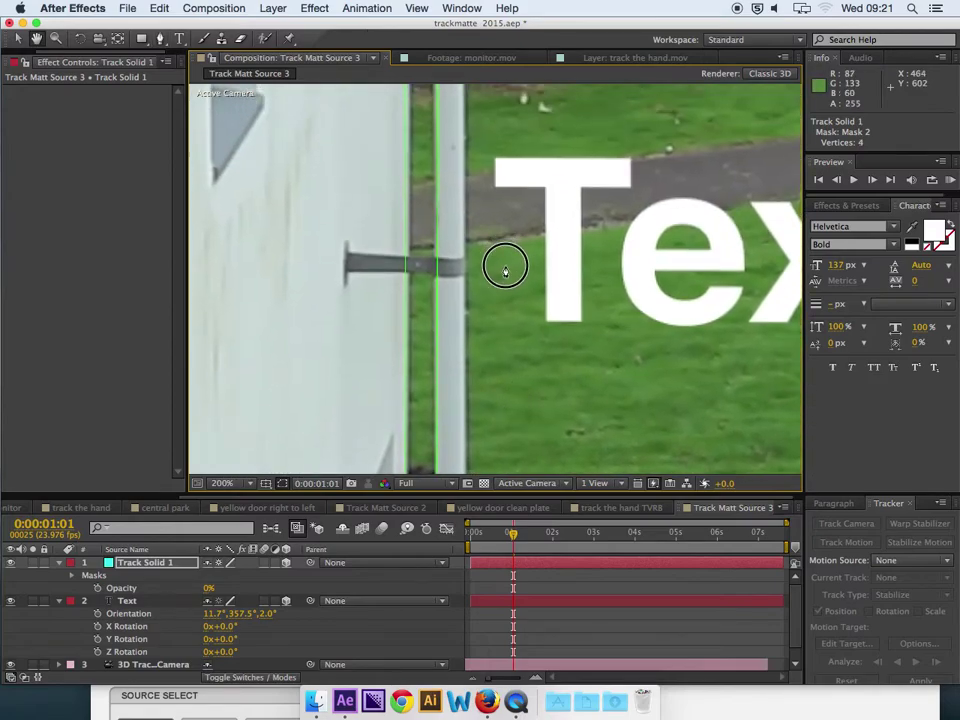
{"action": "left_click_drag", "start_coordinate": [504, 266], "coordinate": [500, 410]}
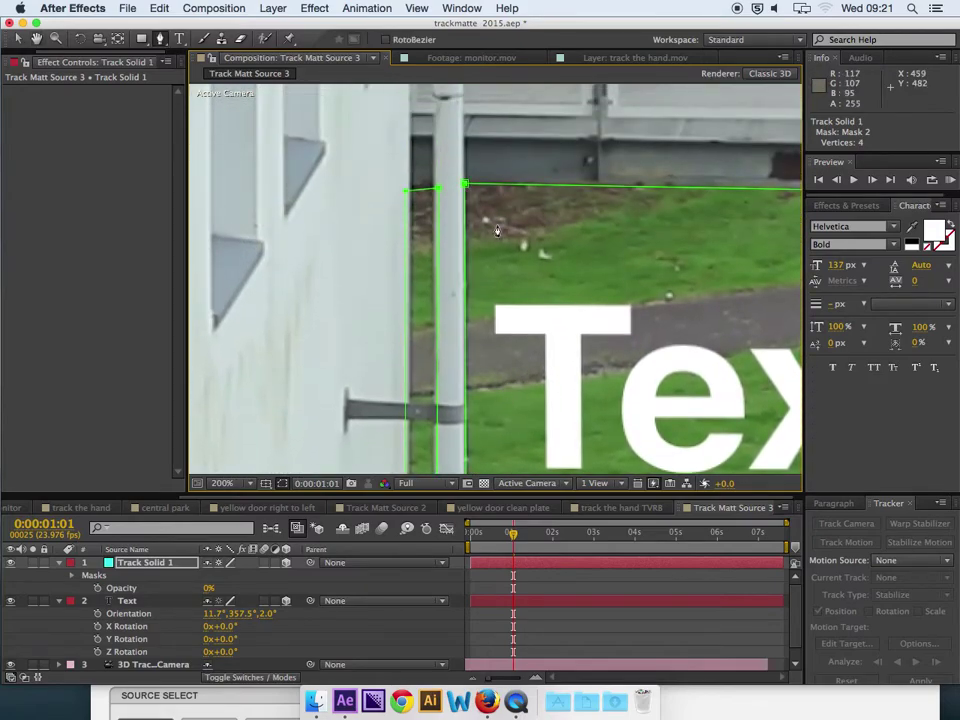
{"action": "key", "text": "comma"}
{"action": "key", "text": "comma"}
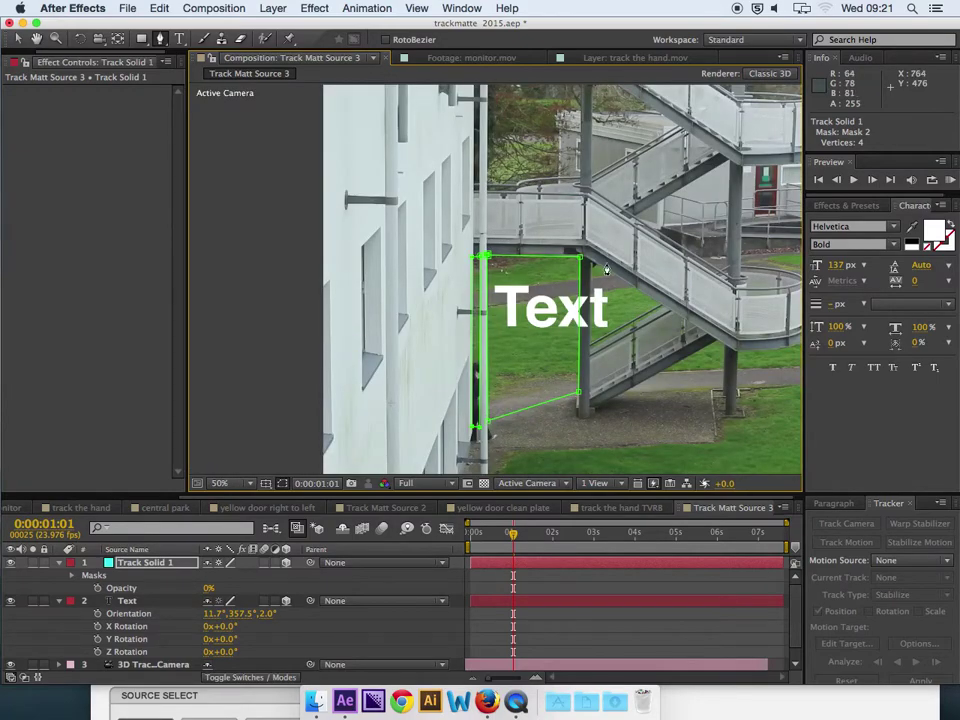
{"action": "left_click_drag", "start_coordinate": [600, 274], "coordinate": [470, 240]}
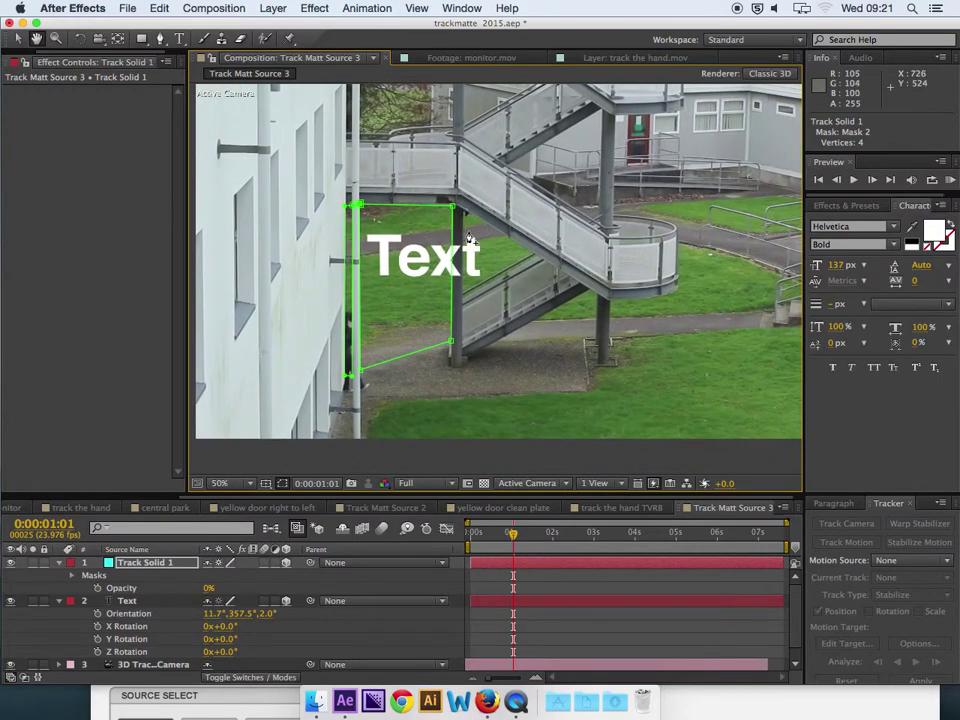
Draw a triangular mask on Track Solid 1 in the opening between the stair post, the upper flight's underside and the lower flight's handrail
{"action": "key", "text": "g"}
{"action": "key", "text": "period"}
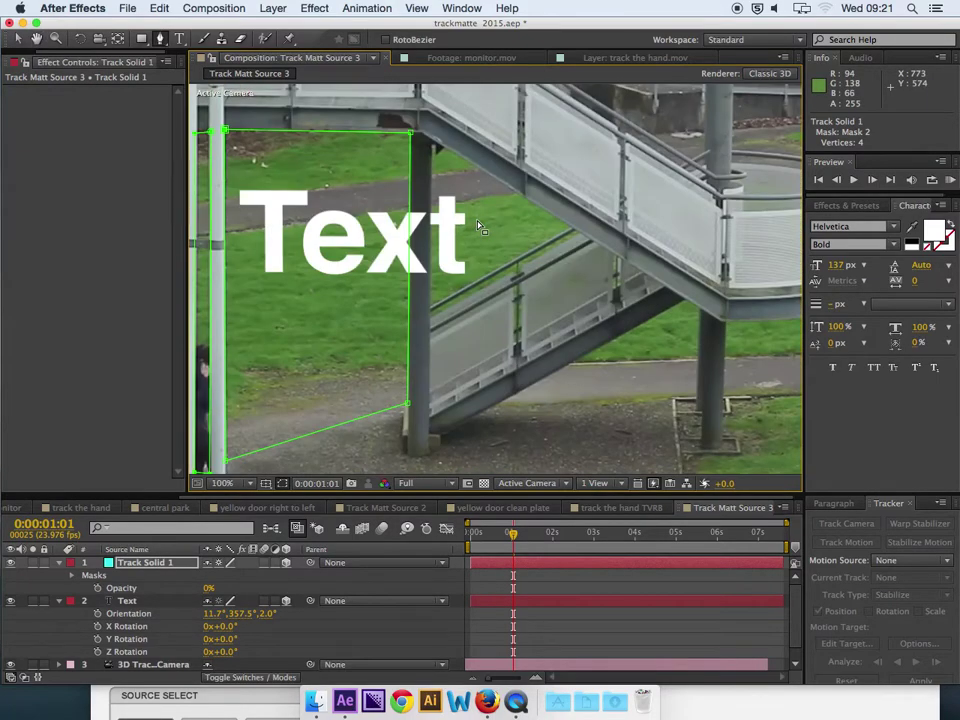
{"action": "left_click", "coordinate": [432, 147]}
{"action": "left_click", "coordinate": [569, 231]}
{"action": "left_click", "coordinate": [430, 305]}
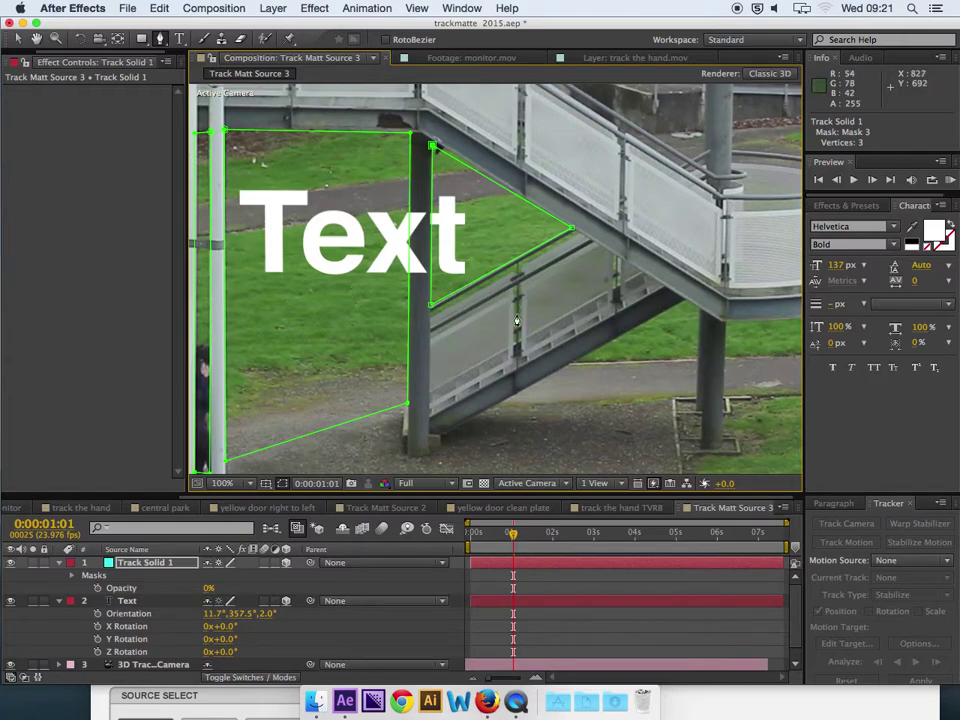
Start a fourth mask on Track Solid 1 down along the middle flight's handrail to the left edge of the far stair post
{"action": "scroll", "coordinate": [563, 272], "scroll_direction": "right", "scroll_amount": 5}
{"action": "scroll", "coordinate": [563, 272], "scroll_direction": "up", "scroll_amount": 3}
{"action": "left_click", "coordinate": [453, 182]}
{"action": "left_click", "coordinate": [557, 245]}
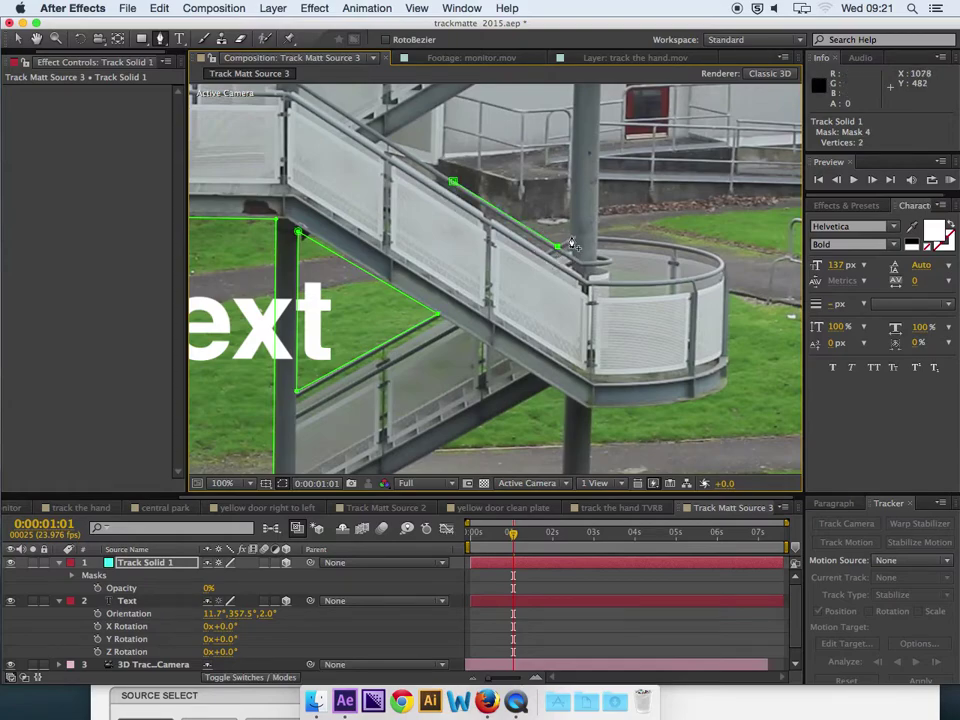
{"action": "left_click", "coordinate": [571, 163]}
{"action": "key", "text": "super+z"}
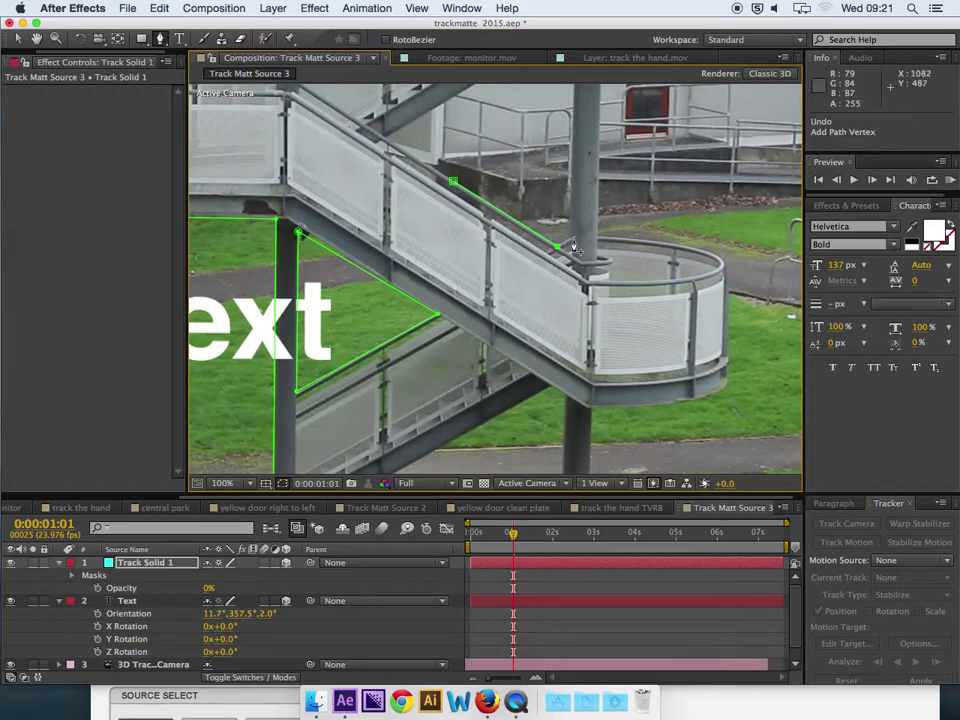
{"action": "left_click", "coordinate": [572, 236]}
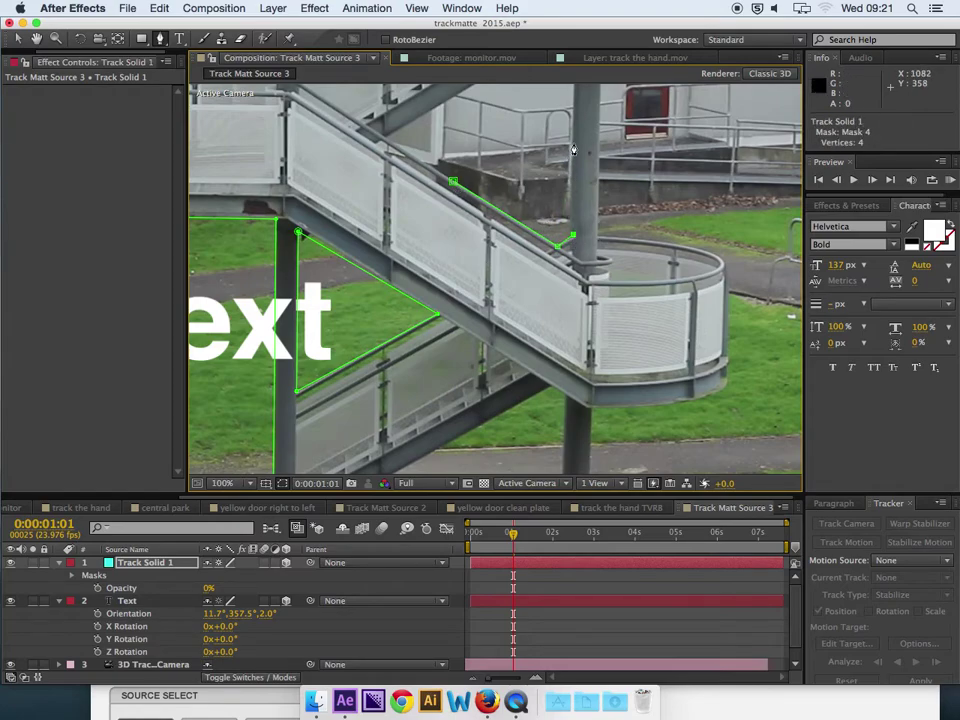
Extend the fourth mask up the far post, back down the upper flight's underside to the handrail, and close the path
{"action": "left_click_drag", "start_coordinate": [573, 140], "coordinate": [538, 221]}
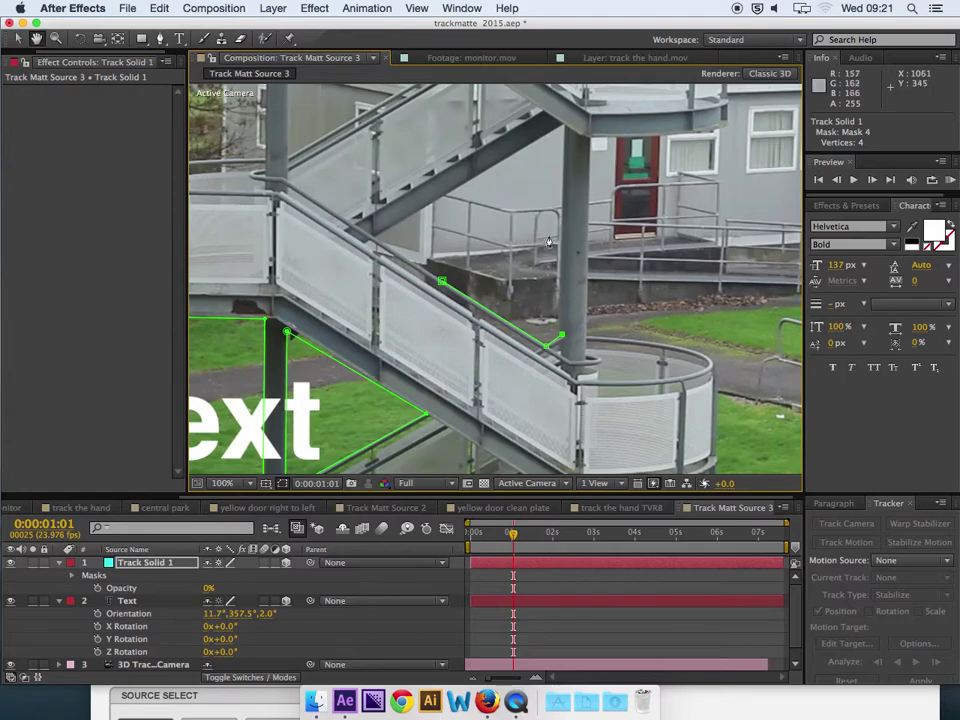
{"action": "left_click", "coordinate": [564, 128]}
{"action": "left_click", "coordinate": [373, 237]}
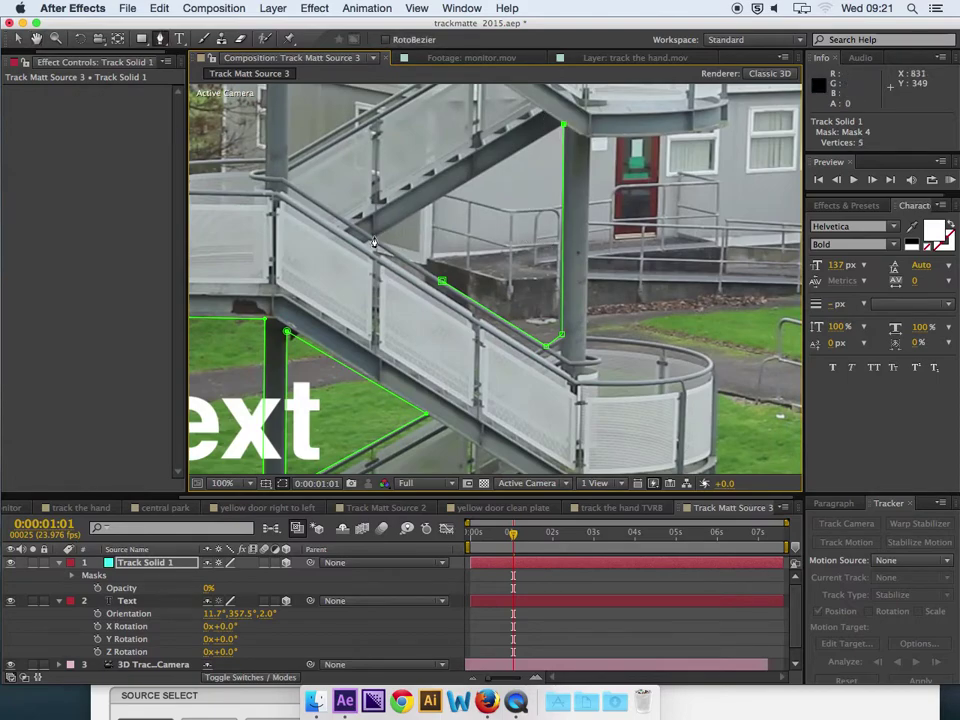
{"action": "left_click", "coordinate": [441, 282]}
Start a fifth mask at the top of the far post's right edge, run it down to the landing and curve it around the railing
{"action": "left_click_drag", "start_coordinate": [592, 145], "coordinate": [492, 145]}
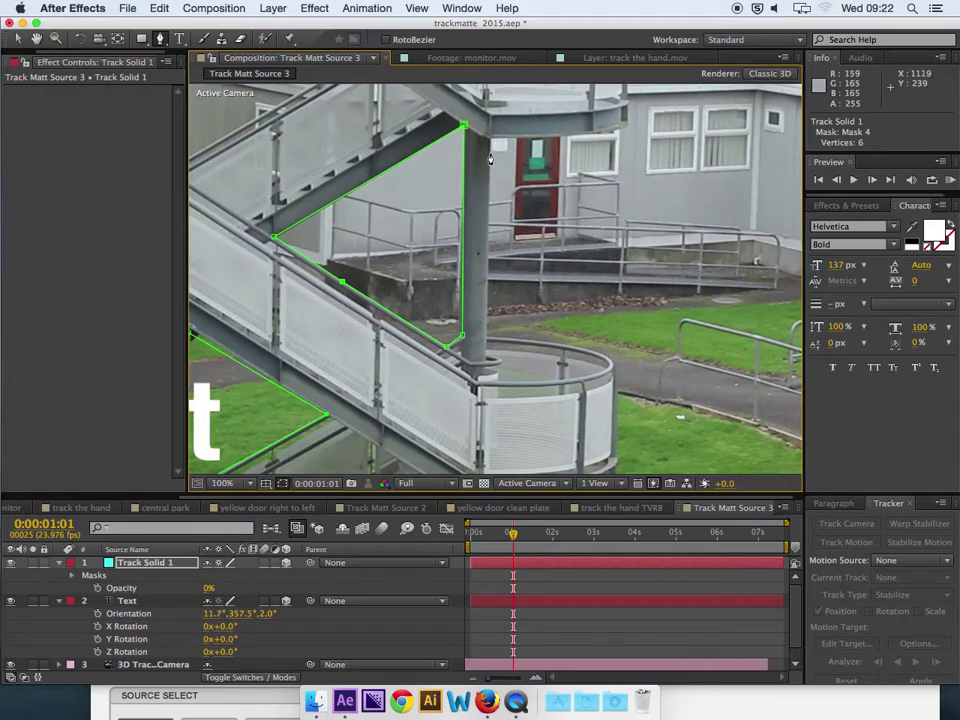
{"action": "left_click", "coordinate": [490, 142]}
{"action": "left_click_drag", "start_coordinate": [625, 151], "coordinate": [531, 196]}
{"action": "key", "text": "g"}
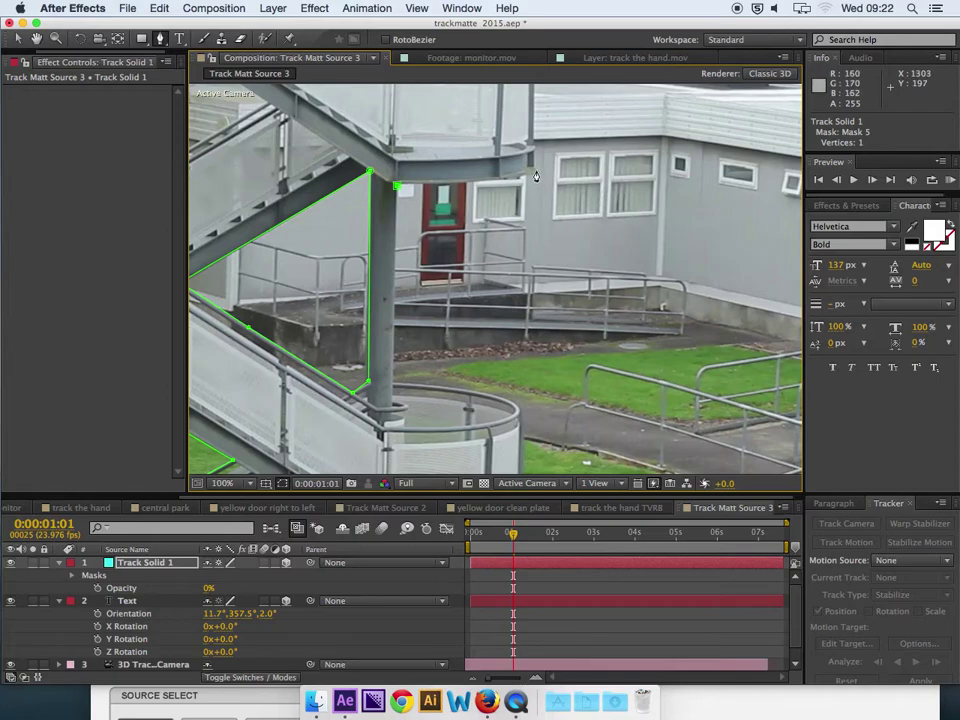
{"action": "key", "text": "space"}
{"action": "key", "text": "space"}
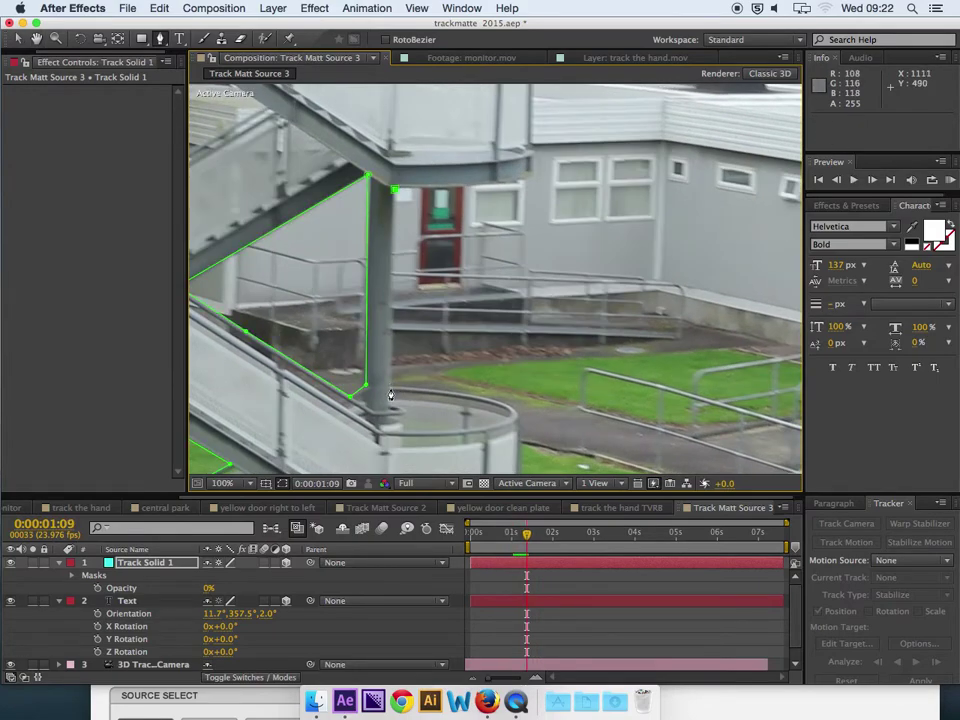
{"action": "left_click", "coordinate": [389, 387]}
{"action": "left_click_drag", "start_coordinate": [475, 418], "coordinate": [492, 314]}
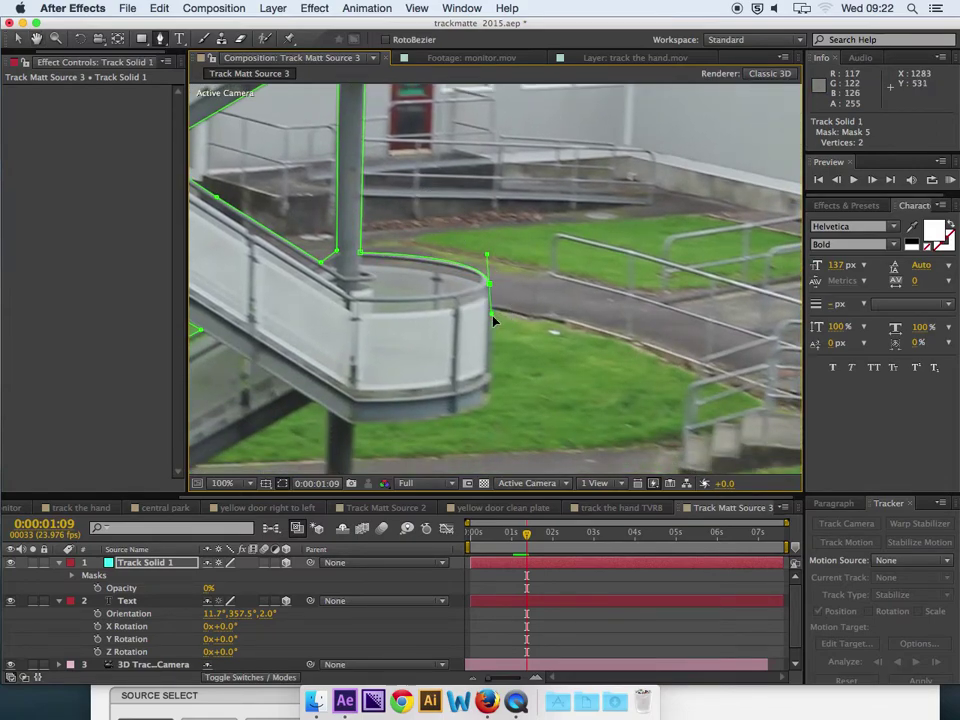
Continue the fifth mask down the landing's outer side, around its curved underside and down the lower post to its foot
{"action": "left_click", "coordinate": [489, 369]}
{"action": "left_click_drag", "start_coordinate": [490, 402], "coordinate": [476, 411]}
{"action": "left_click_drag", "start_coordinate": [354, 428], "coordinate": [331, 424]}
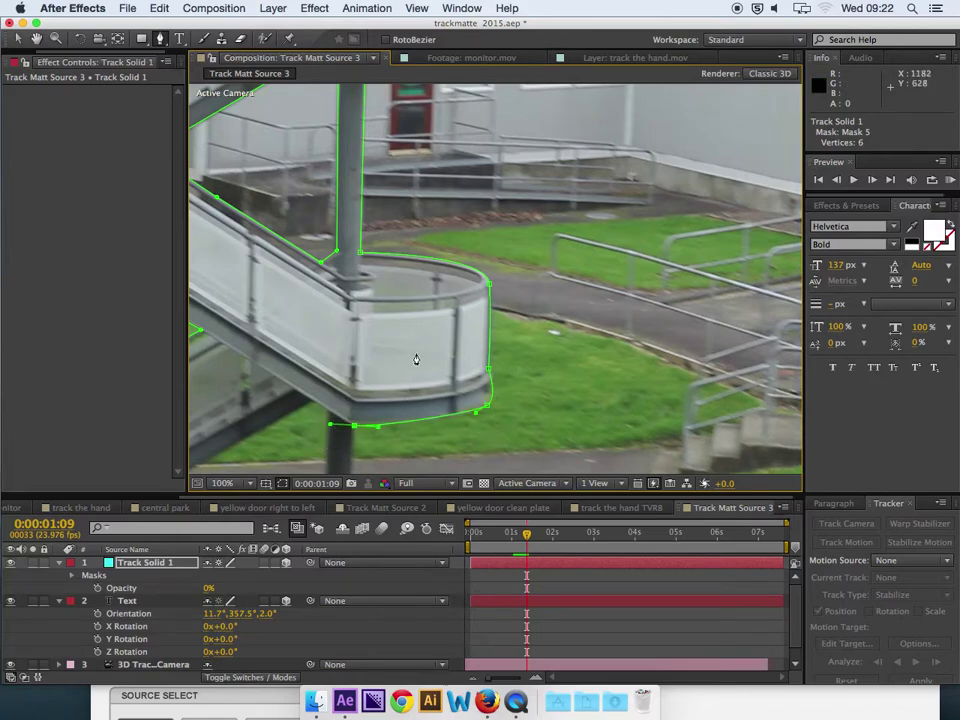
{"action": "left_click_drag", "start_coordinate": [414, 364], "coordinate": [418, 254]}
{"action": "left_click_drag", "start_coordinate": [330, 328], "coordinate": [354, 359]}
{"action": "left_click", "coordinate": [351, 438]}
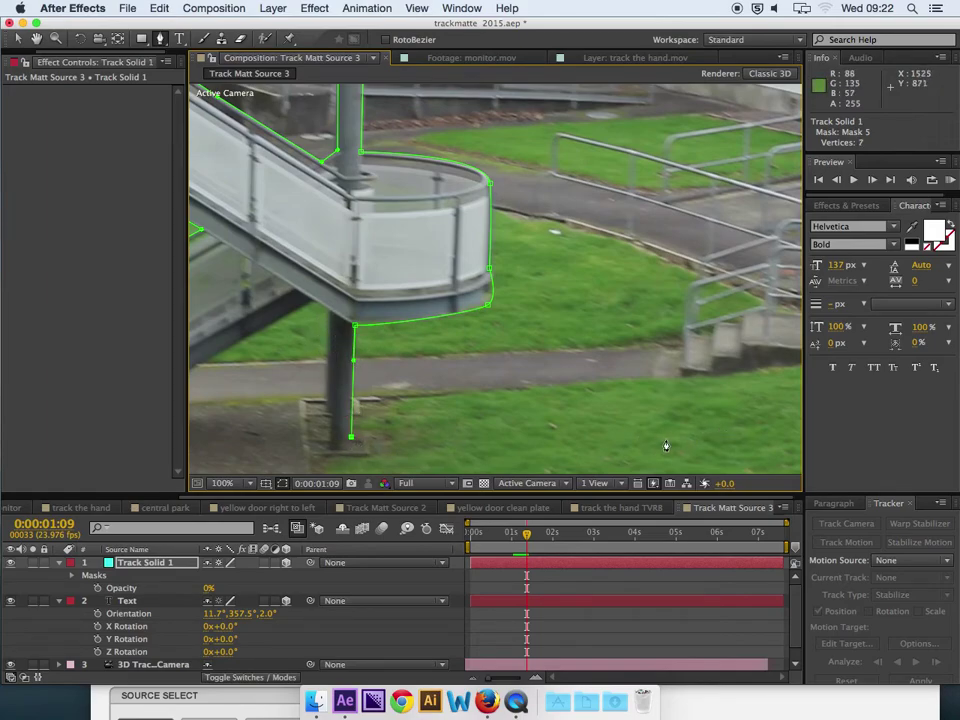
Extend the fifth mask along the footage's bottom edge, up beyond its right edge, and close it at the top of the far post
{"action": "key", "text": "comma"}
{"action": "key", "text": "comma"}
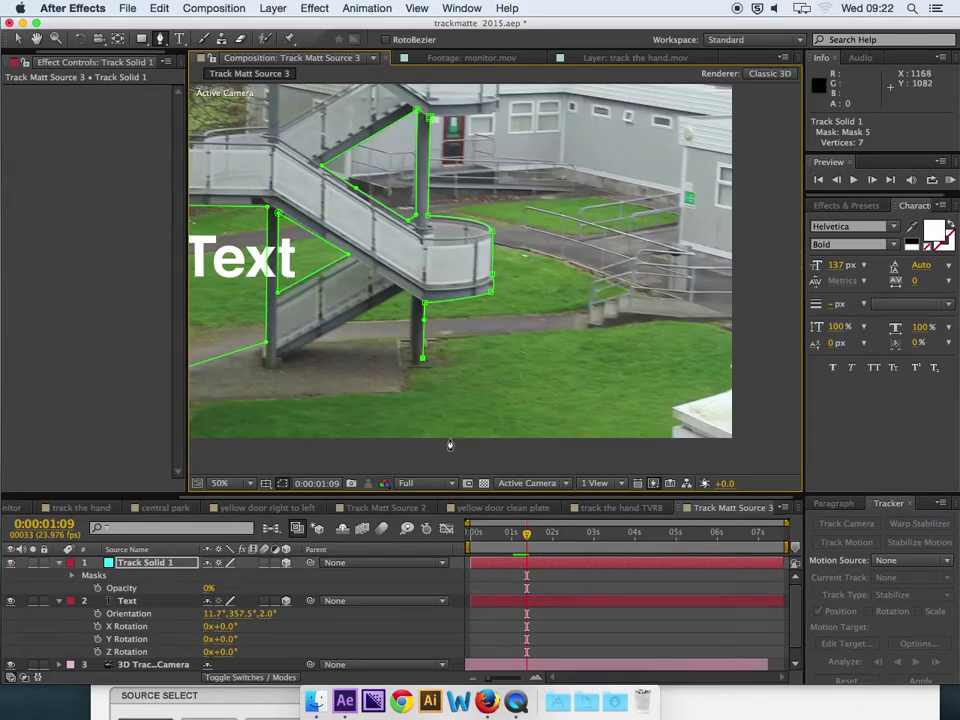
{"action": "left_click", "coordinate": [596, 438]}
{"action": "left_click", "coordinate": [748, 437]}
{"action": "left_click", "coordinate": [761, 181]}
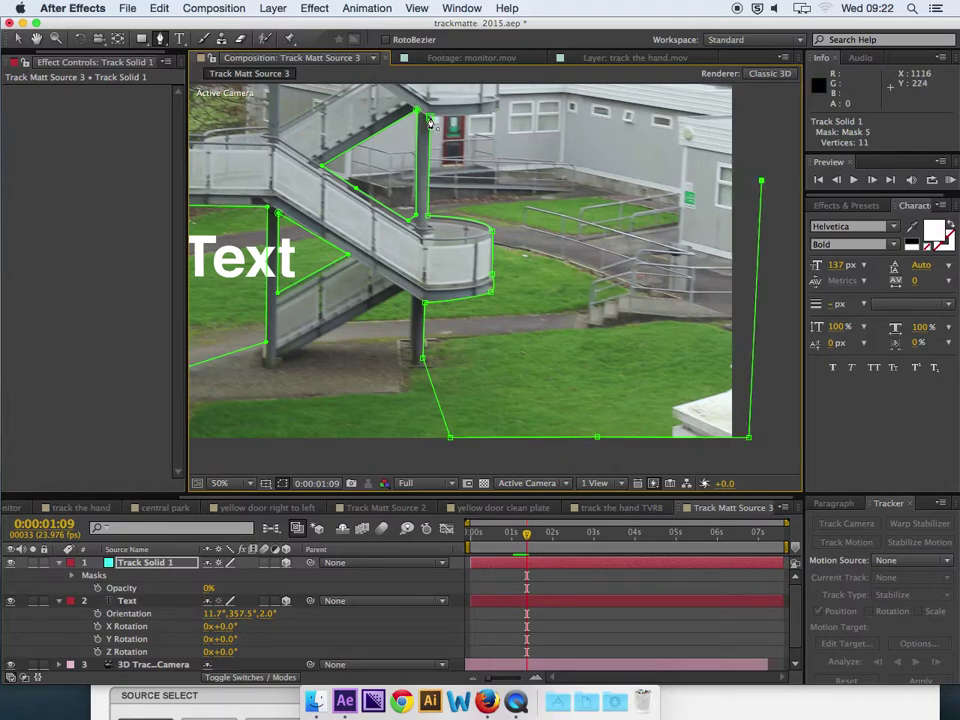
Draw a four-cornered sixth mask on Track Solid 1 in the opening between the lower flight's underside, the ground and the far post
{"action": "left_click", "coordinate": [403, 293]}
{"action": "left_click", "coordinate": [320, 342]}
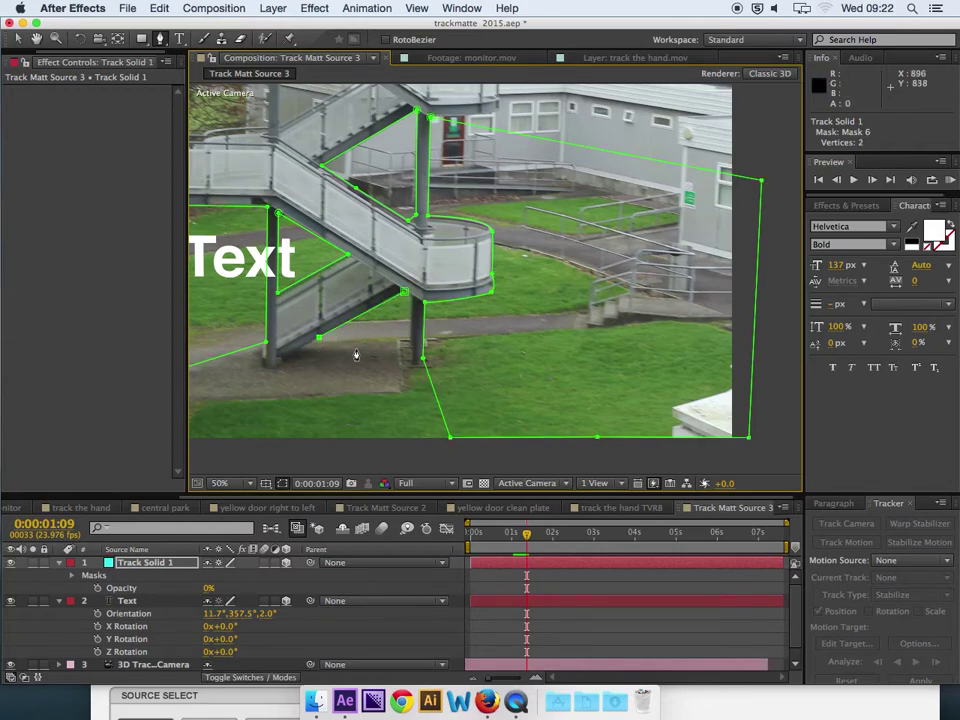
{"action": "left_click", "coordinate": [408, 338]}
{"action": "left_click", "coordinate": [406, 294]}
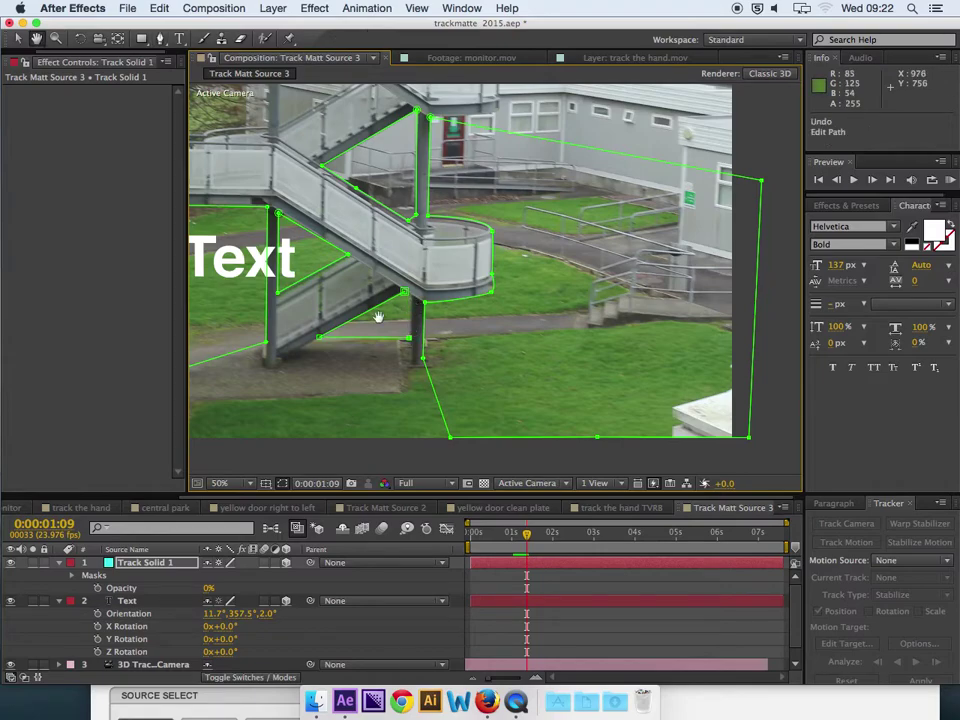
{"action": "key", "text": "super+z"}
{"action": "scroll", "coordinate": [394, 347], "scroll_direction": "up", "scroll_amount": 2}
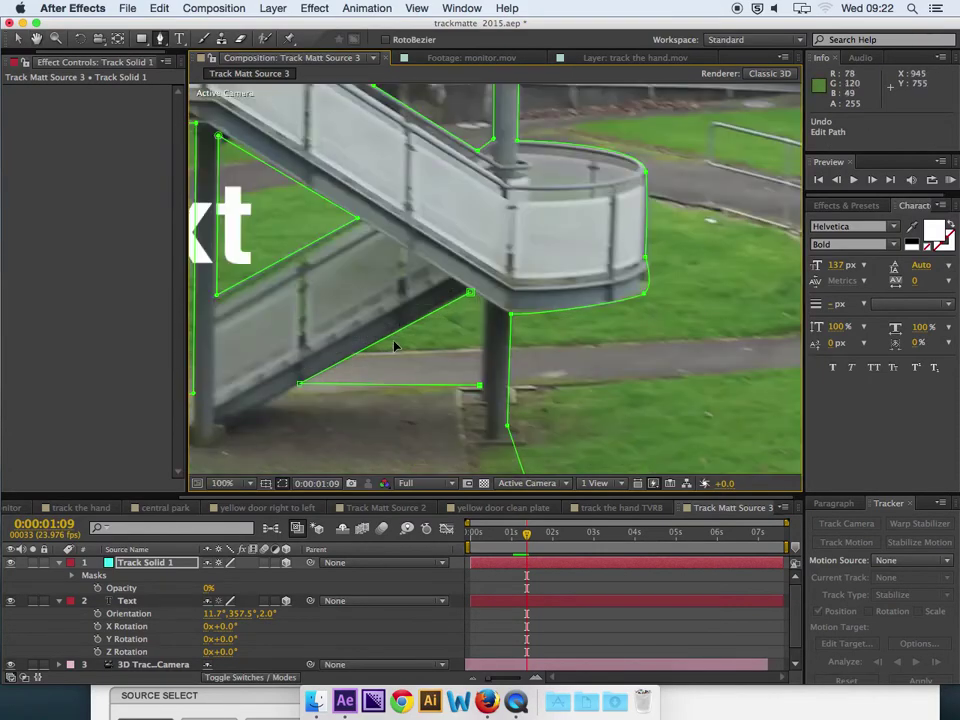
{"action": "left_click", "coordinate": [489, 305]}
{"action": "key", "text": "super+z"}
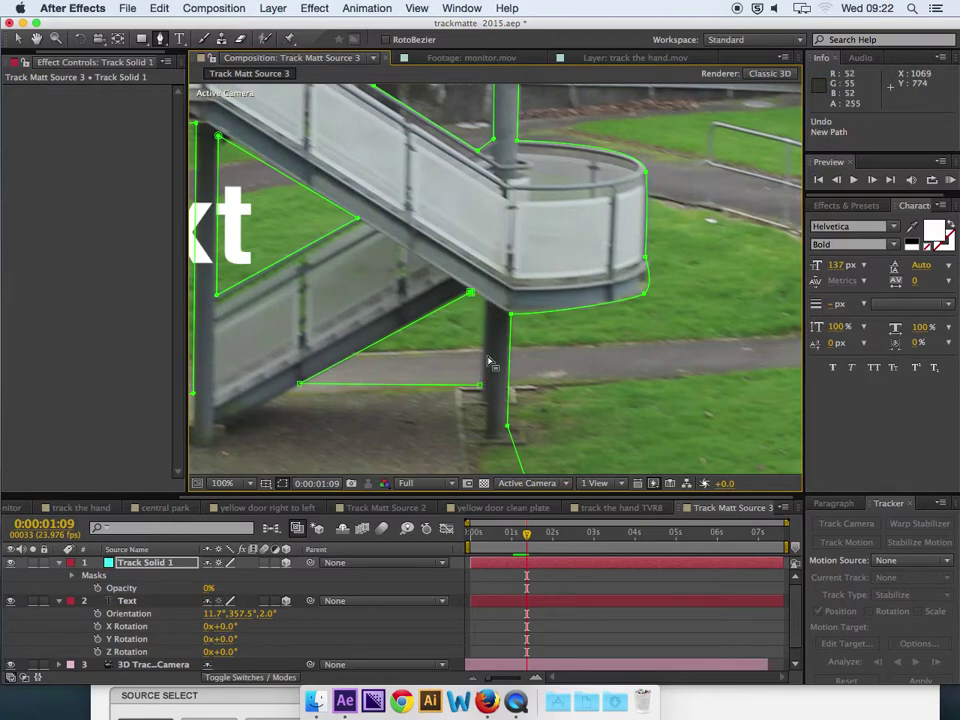
{"action": "left_click", "coordinate": [489, 303]}
{"action": "scroll", "coordinate": [558, 316], "scroll_direction": "down", "scroll_amount": 2}
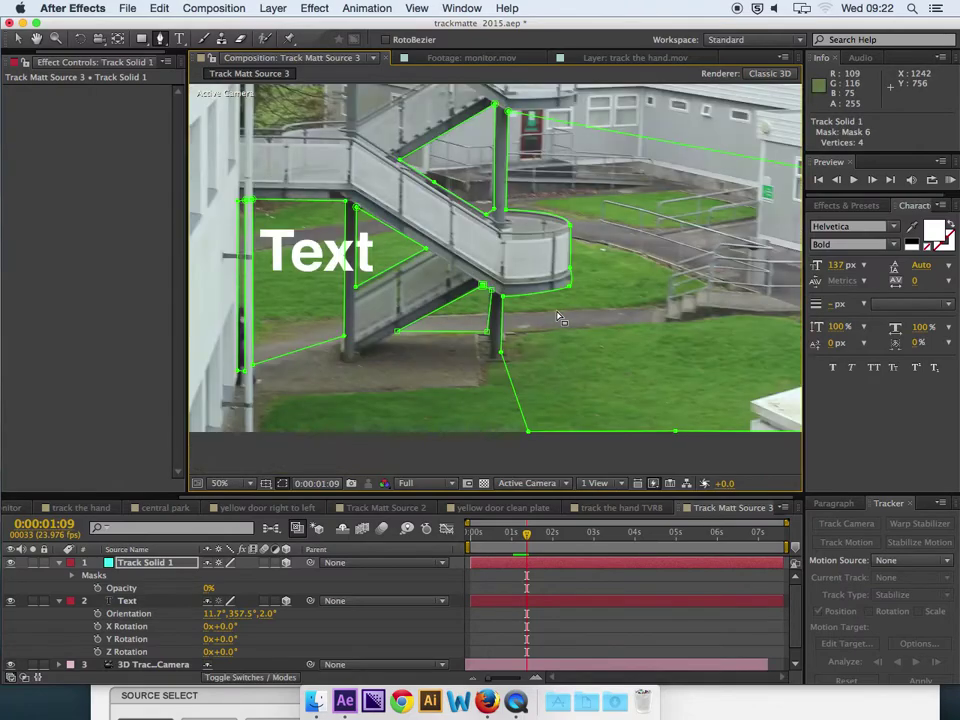
Go to 0:00:01:12 and set Track Solid 1's opacity to 100%
{"action": "left_click_drag", "start_coordinate": [467, 167], "coordinate": [556, 189]}
{"action": "mouse_move", "coordinate": [527, 535]}
{"action": "left_mouse_down"}
{"action": "mouse_move", "coordinate": [589, 534]}
{"action": "mouse_move", "coordinate": [532, 535]}
{"action": "left_mouse_up"}
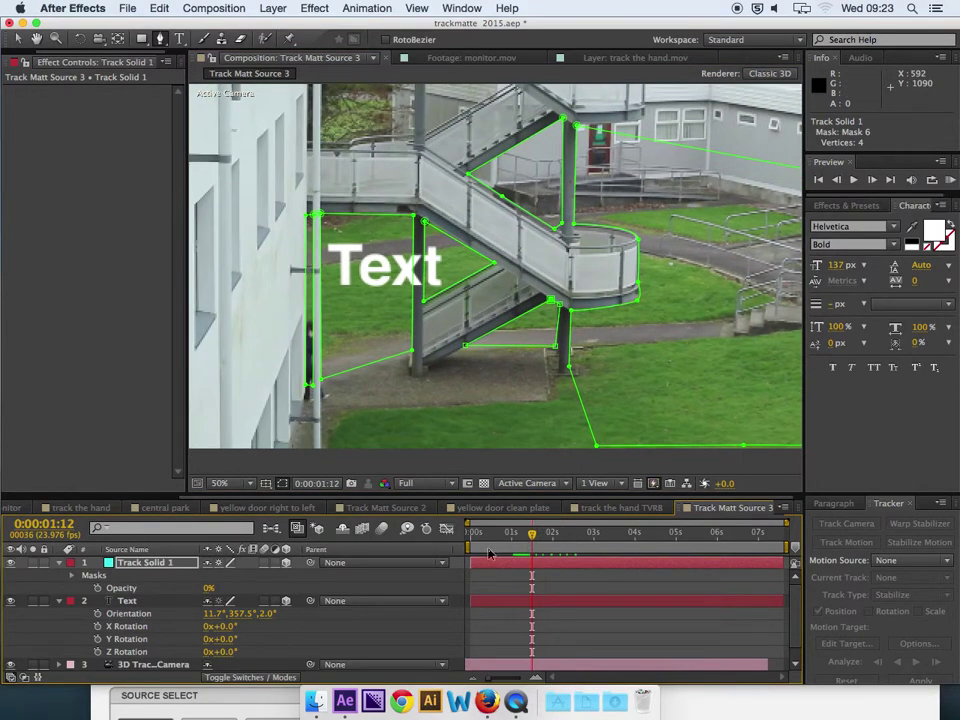
{"action": "left_click", "coordinate": [140, 568]}
{"action": "key", "text": "u"}
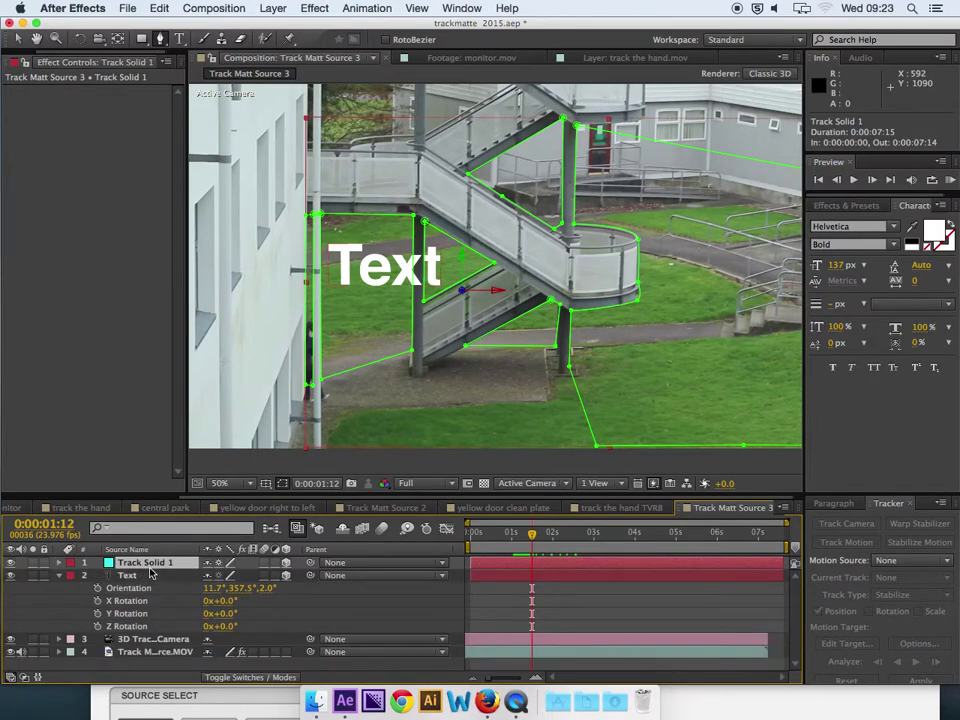
{"action": "key", "text": "t"}
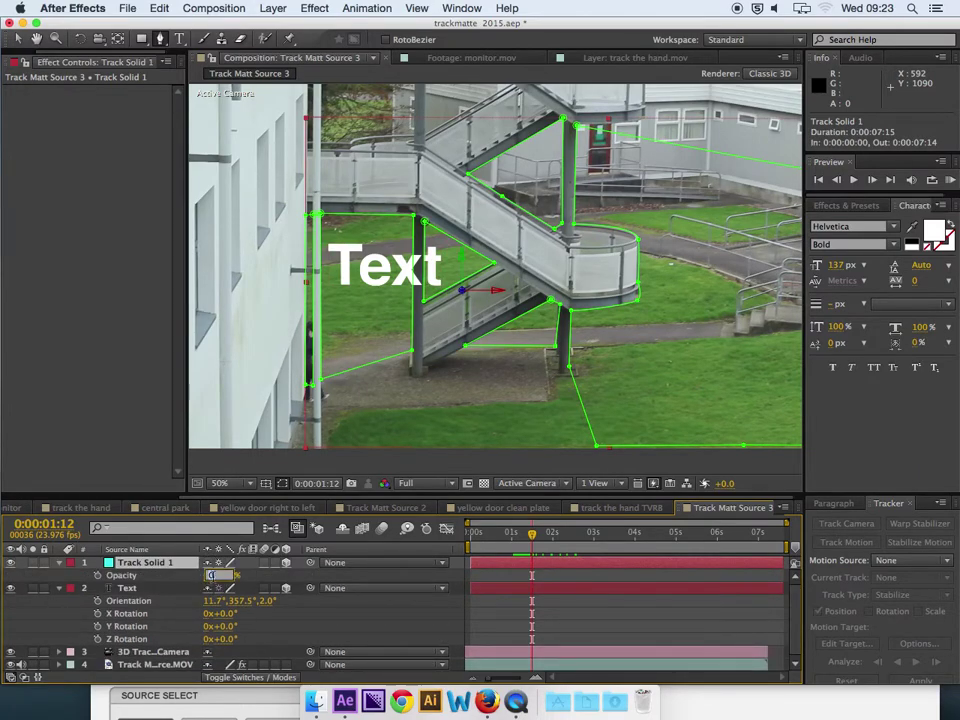
{"action": "key", "text": "Return"}
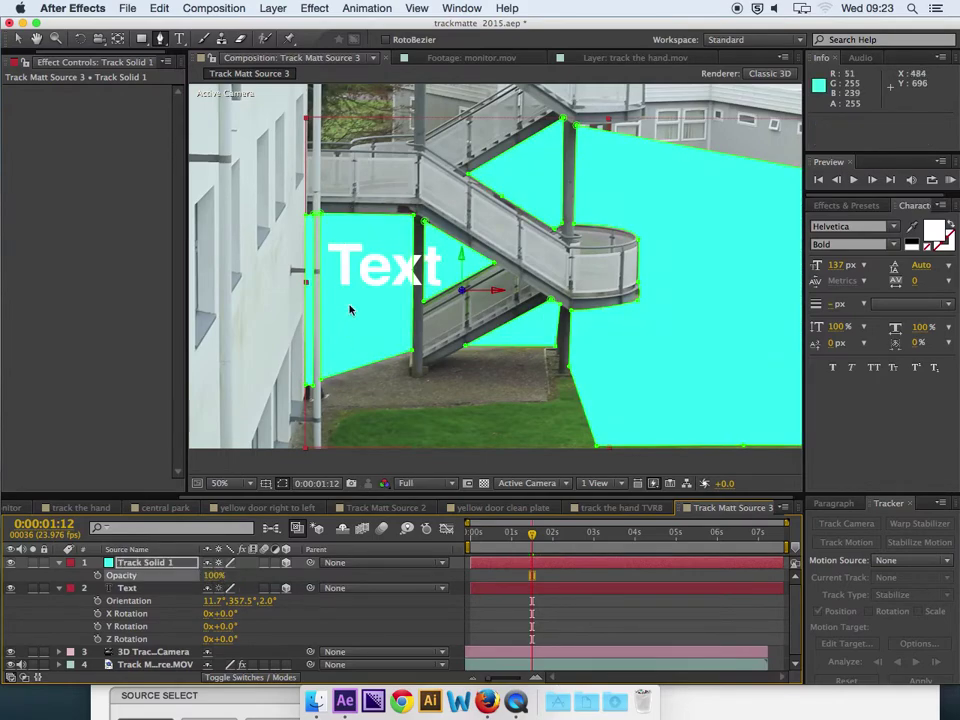
{"action": "key", "text": "comma"}
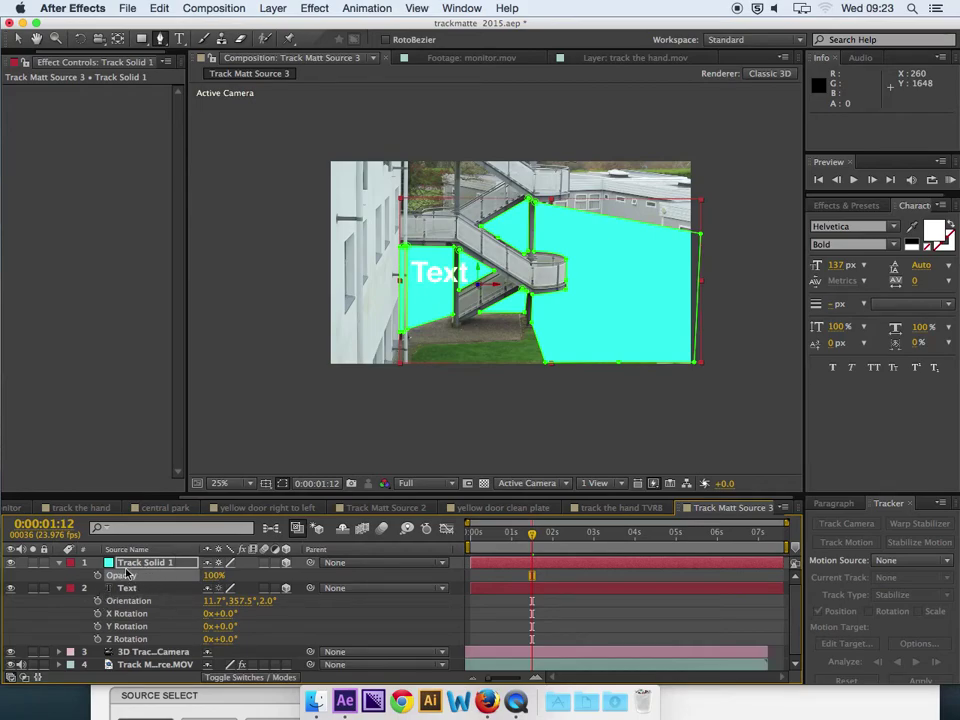
Set the Text layer's track matte to Alpha Matte "Track Solid 1"
{"action": "left_click", "coordinate": [240, 679]}
{"action": "left_click", "coordinate": [292, 590]}
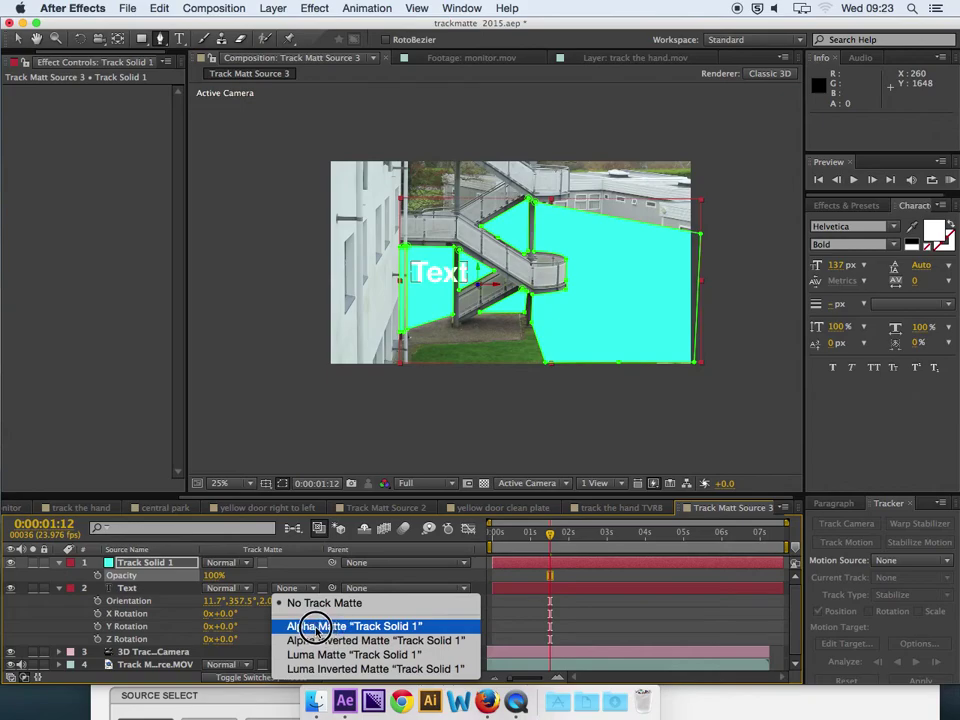
{"action": "left_click", "coordinate": [349, 627]}
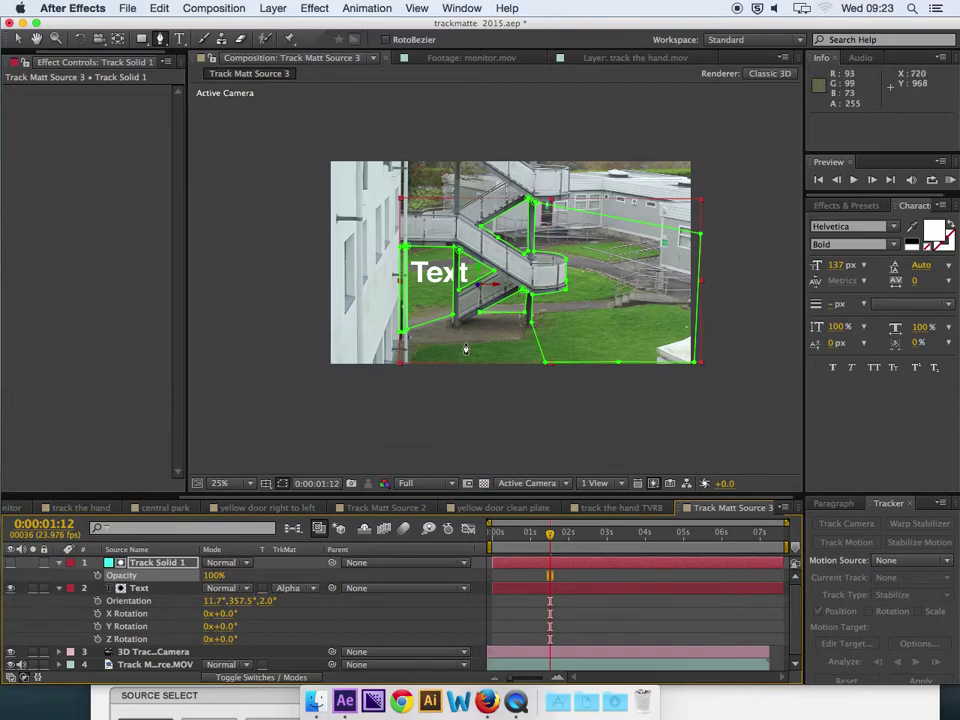
Fit the composition in the viewer and move the Text layer left along its X axis so its first letter overlaps the drainpipe
{"action": "left_click", "coordinate": [241, 485]}
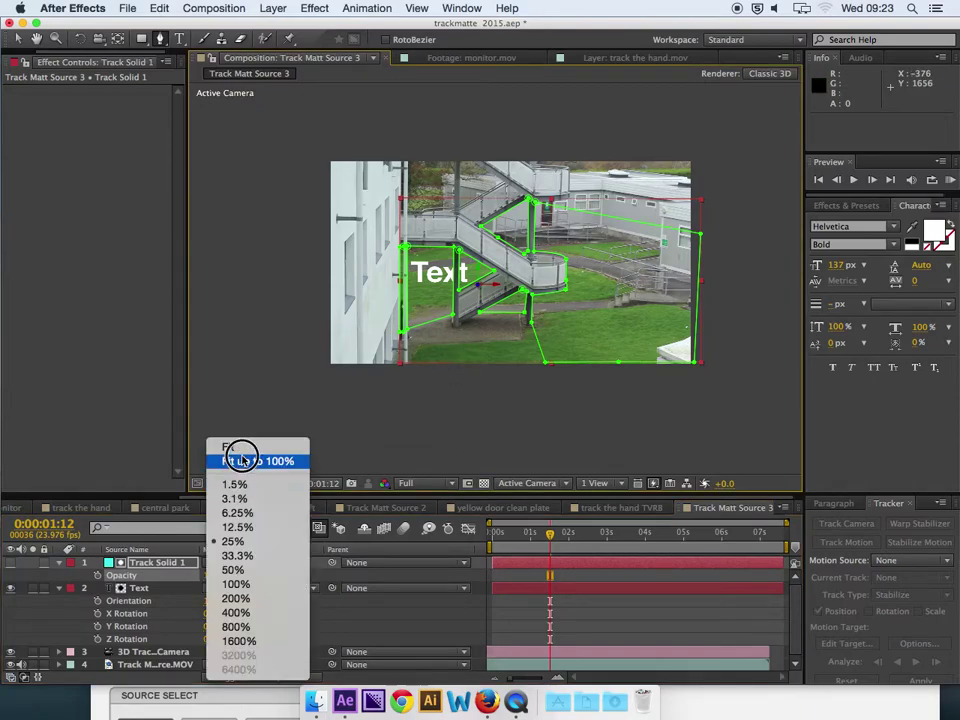
{"action": "left_click", "coordinate": [240, 456]}
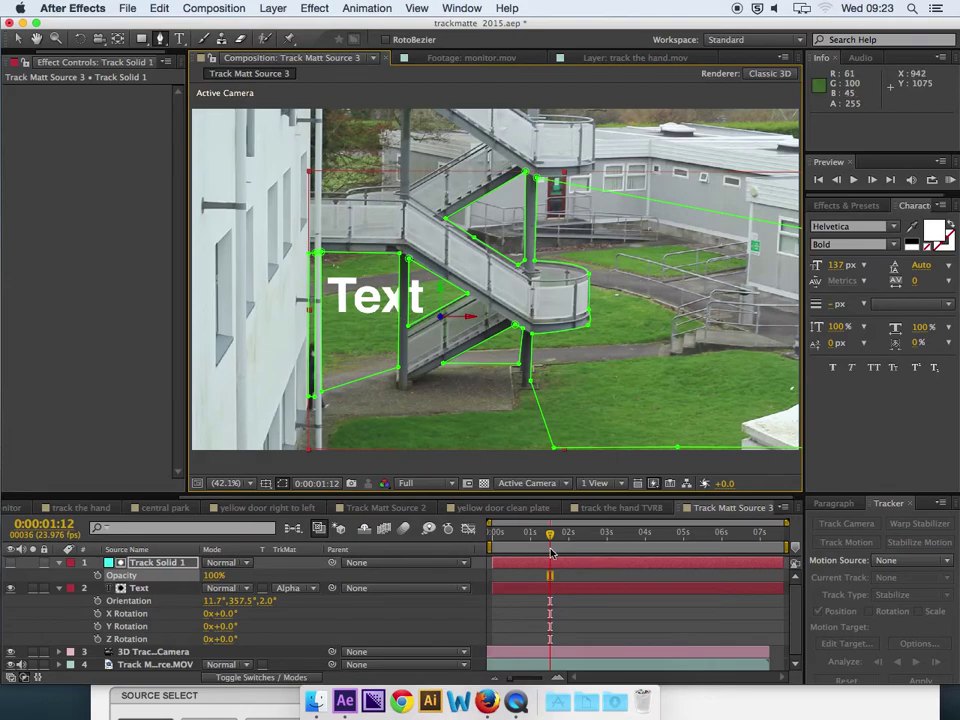
{"action": "left_click", "coordinate": [17, 38]}
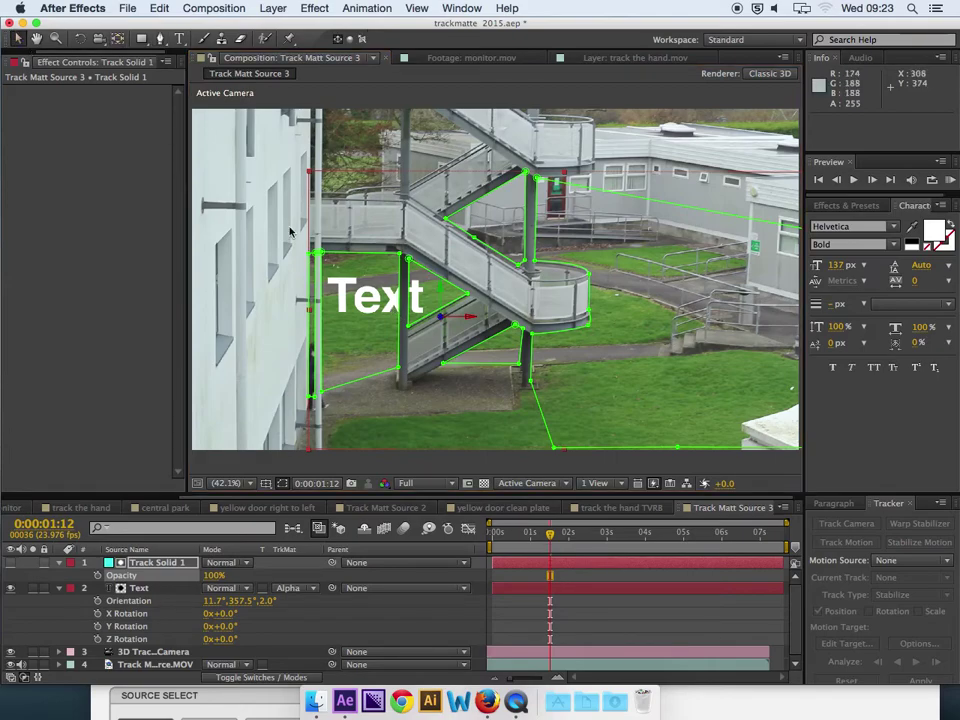
{"action": "left_click", "coordinate": [340, 305]}
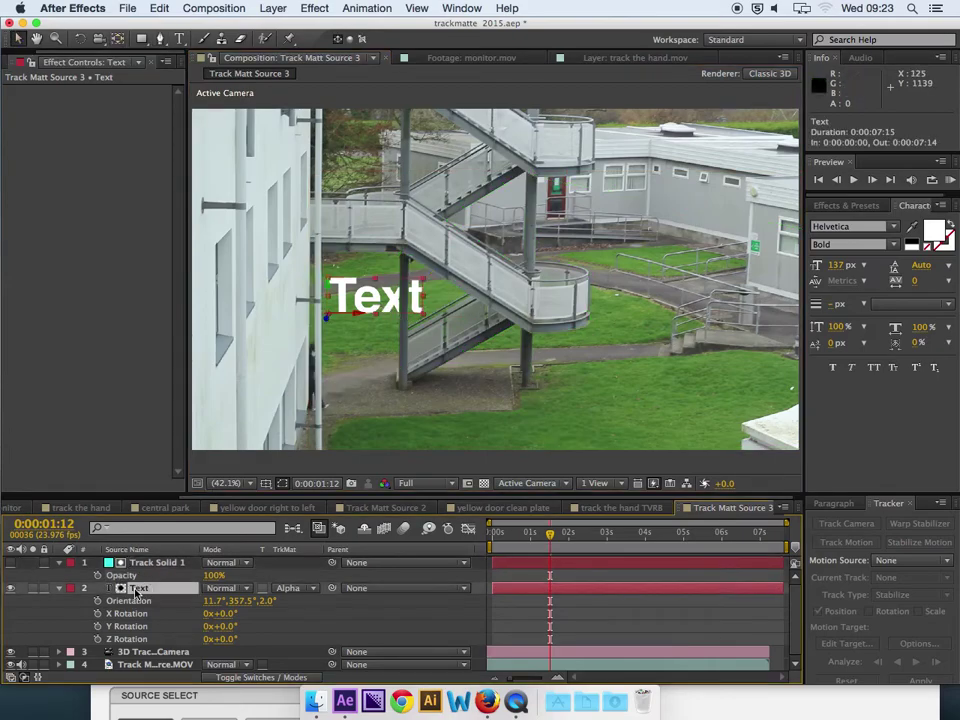
{"action": "mouse_move", "coordinate": [363, 318]}
{"action": "left_mouse_down"}
{"action": "mouse_move", "coordinate": [344, 314]}
{"action": "mouse_move", "coordinate": [386, 319]}
{"action": "mouse_move", "coordinate": [356, 321]}
{"action": "left_mouse_up"}
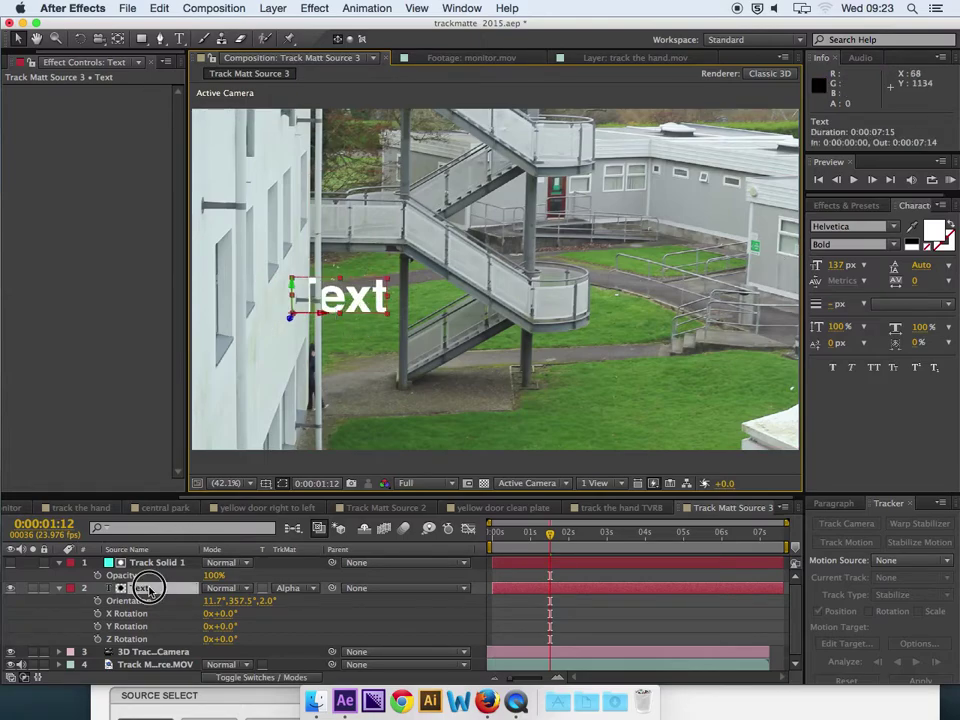
Change the fill colour of all the Text layer's characters to bright red
{"action": "key", "text": "super+t"}
{"action": "left_click", "coordinate": [936, 234]}
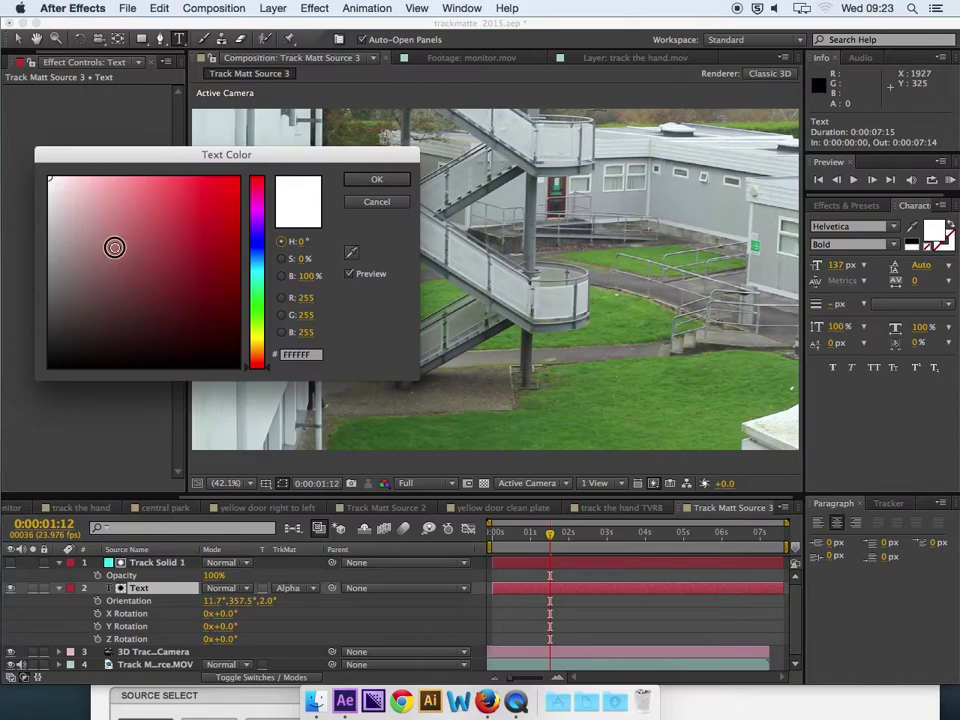
{"action": "left_click_drag", "start_coordinate": [114, 247], "coordinate": [35, 367]}
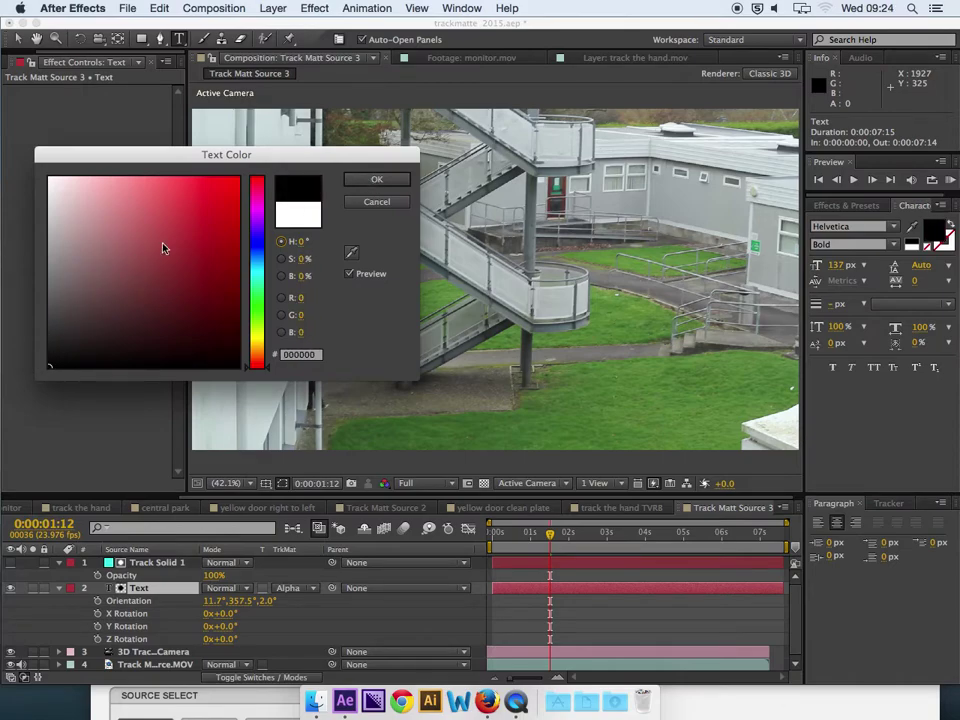
{"action": "left_click_drag", "start_coordinate": [153, 252], "coordinate": [264, 176]}
{"action": "left_click", "coordinate": [376, 181]}
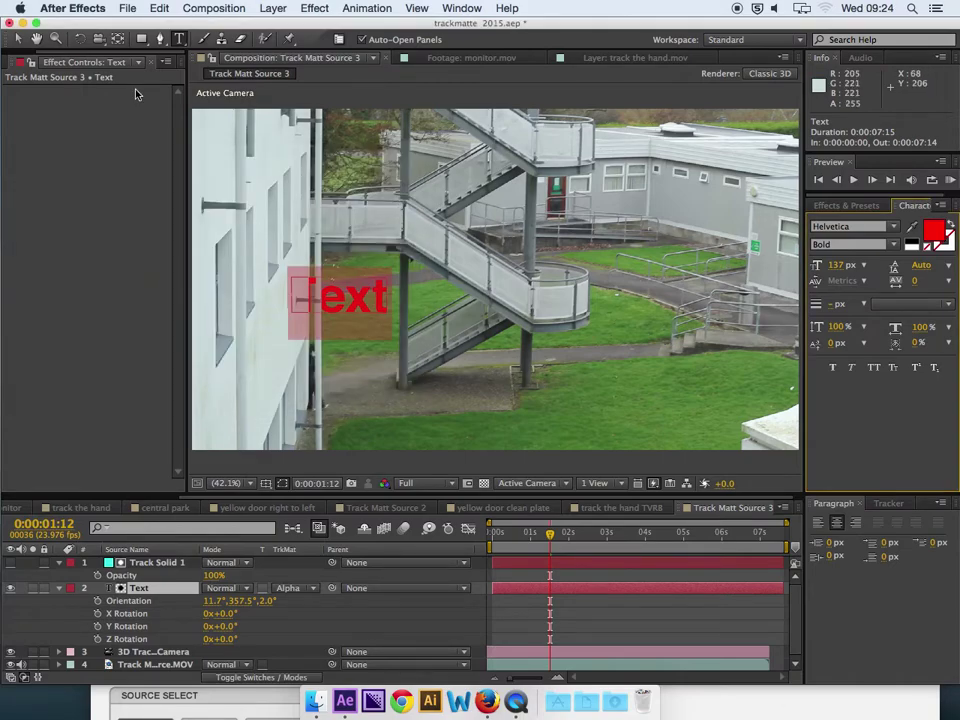
Move the Text layer left along its X axis onto the white building wall and start keyframing its Position at 0:00:01:12
{"action": "left_click", "coordinate": [20, 37]}
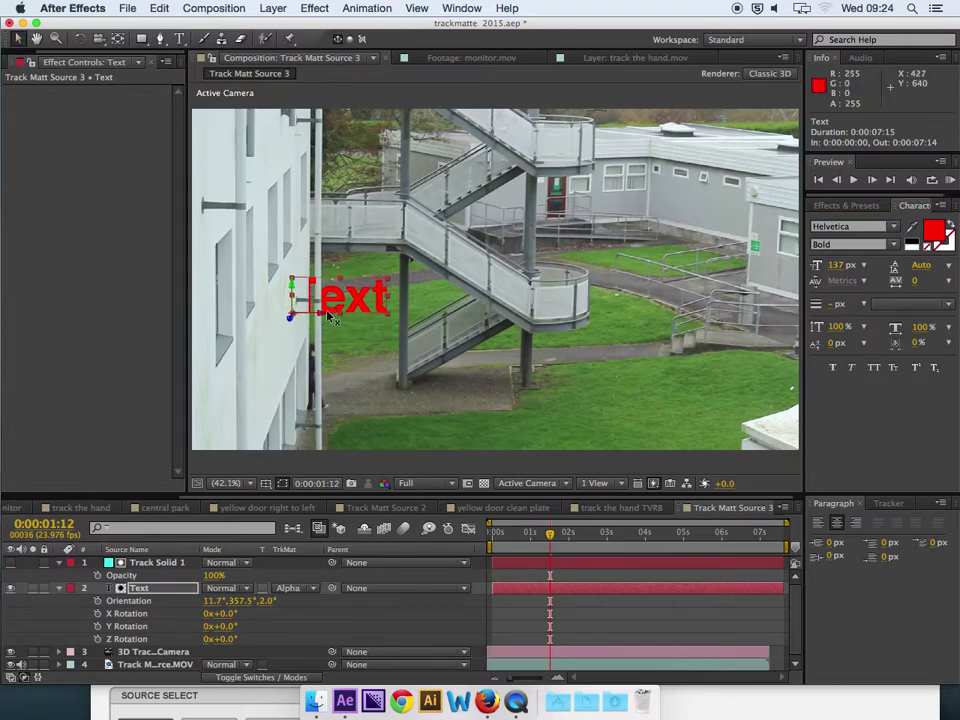
{"action": "left_click_drag", "start_coordinate": [323, 317], "coordinate": [298, 404]}
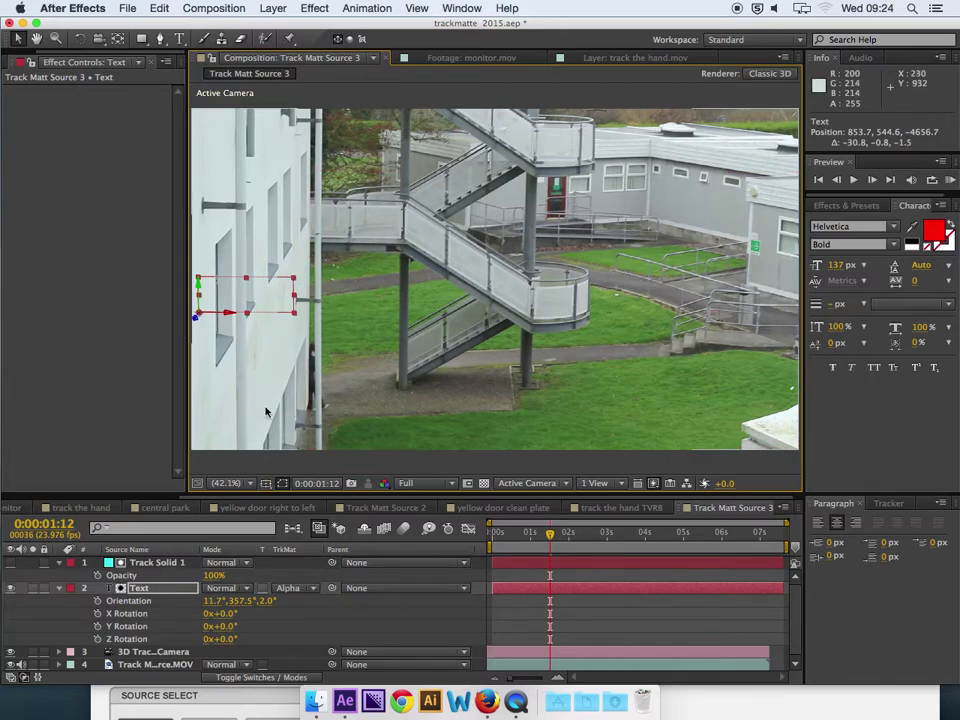
{"action": "left_click", "coordinate": [150, 564]}
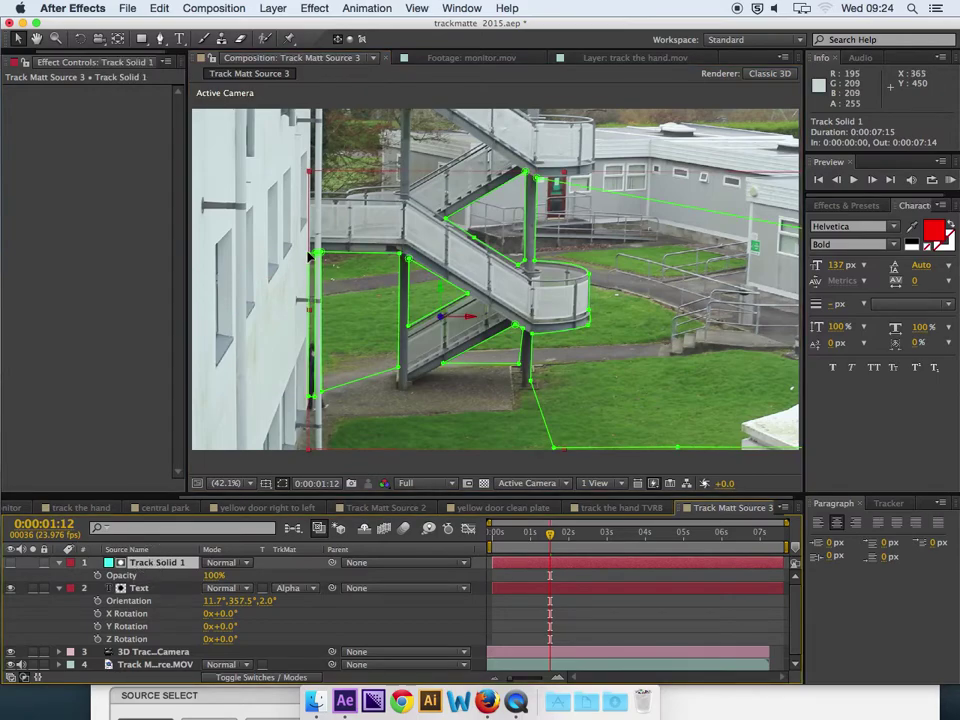
{"action": "left_click", "coordinate": [145, 588]}
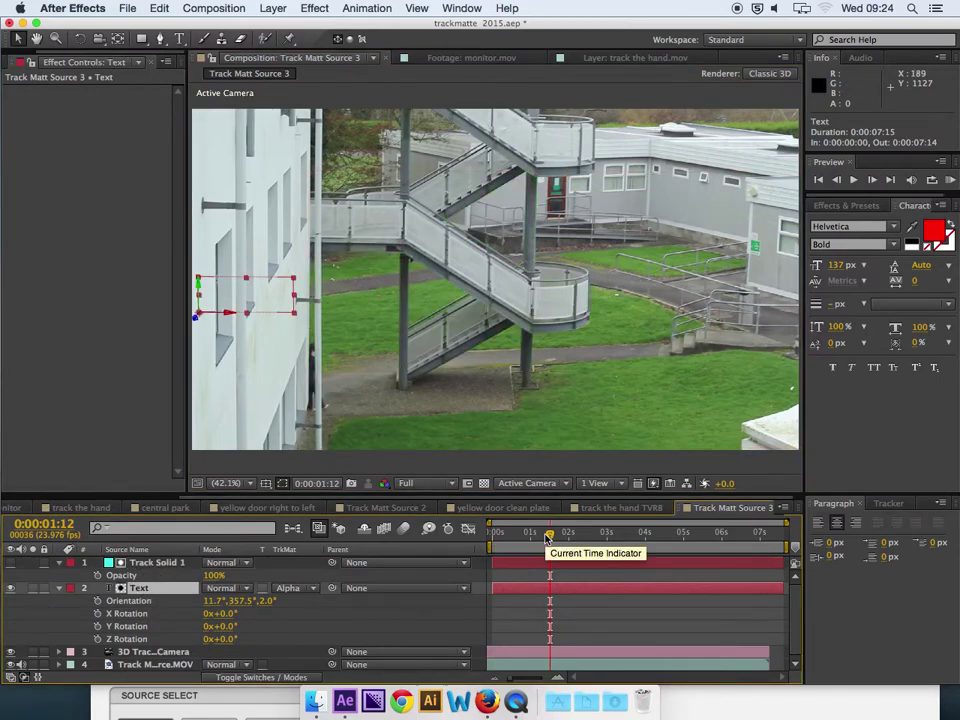
{"action": "key", "text": "p"}
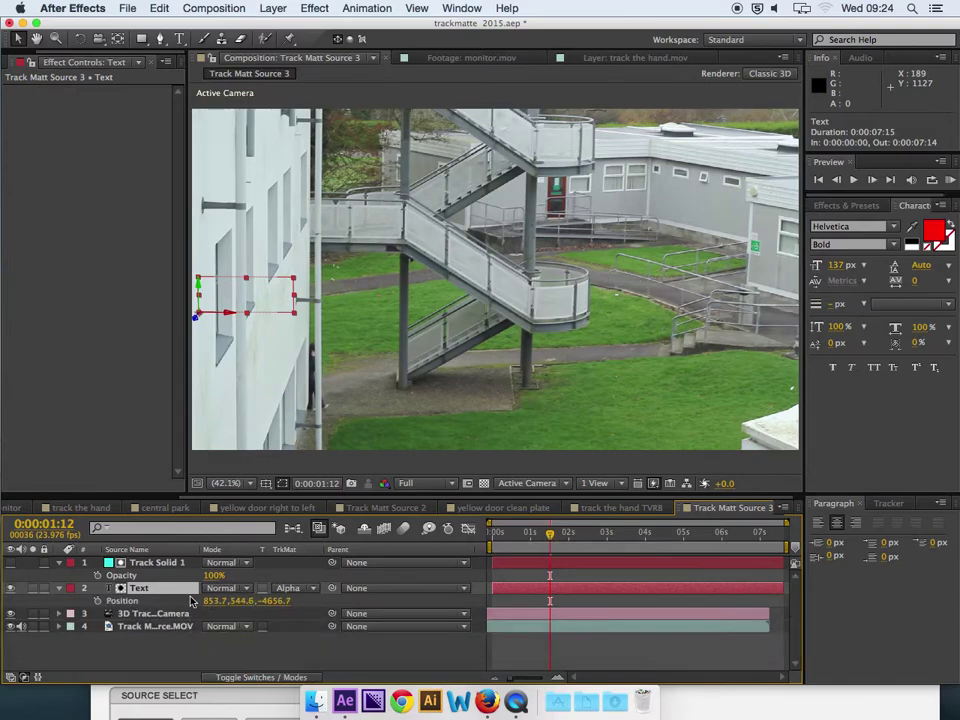
{"action": "left_click", "coordinate": [97, 601]}
At 0:00:03:05, move the Text layer right along X past the staircase to keyframe its Position, and preview the movement
{"action": "left_click_drag", "start_coordinate": [560, 538], "coordinate": [619, 545]}
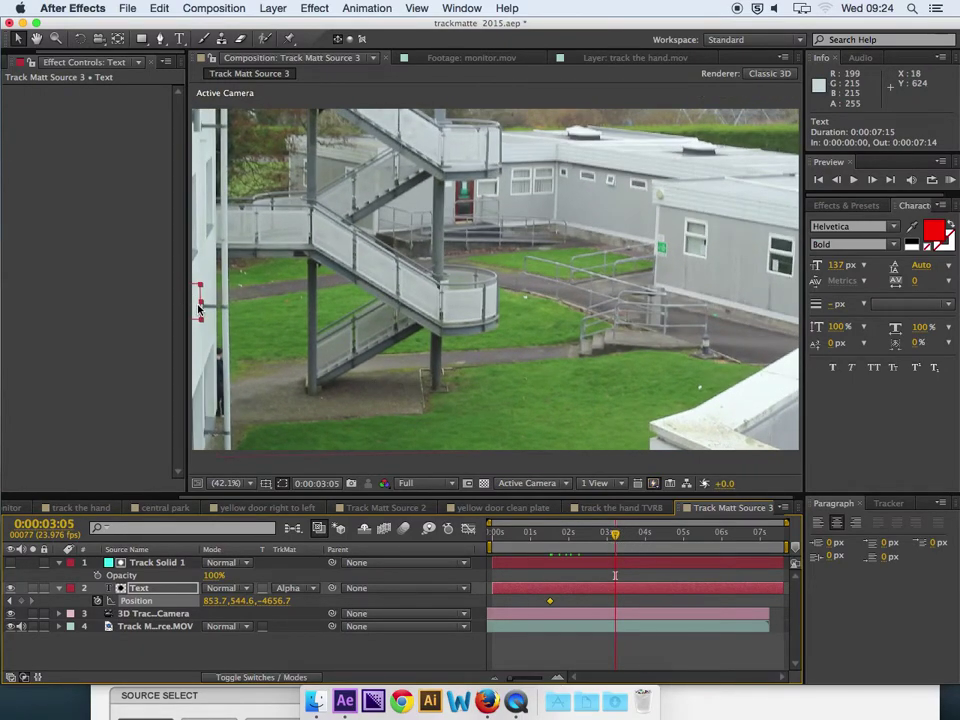
{"action": "left_click_drag", "start_coordinate": [198, 308], "coordinate": [326, 330]}
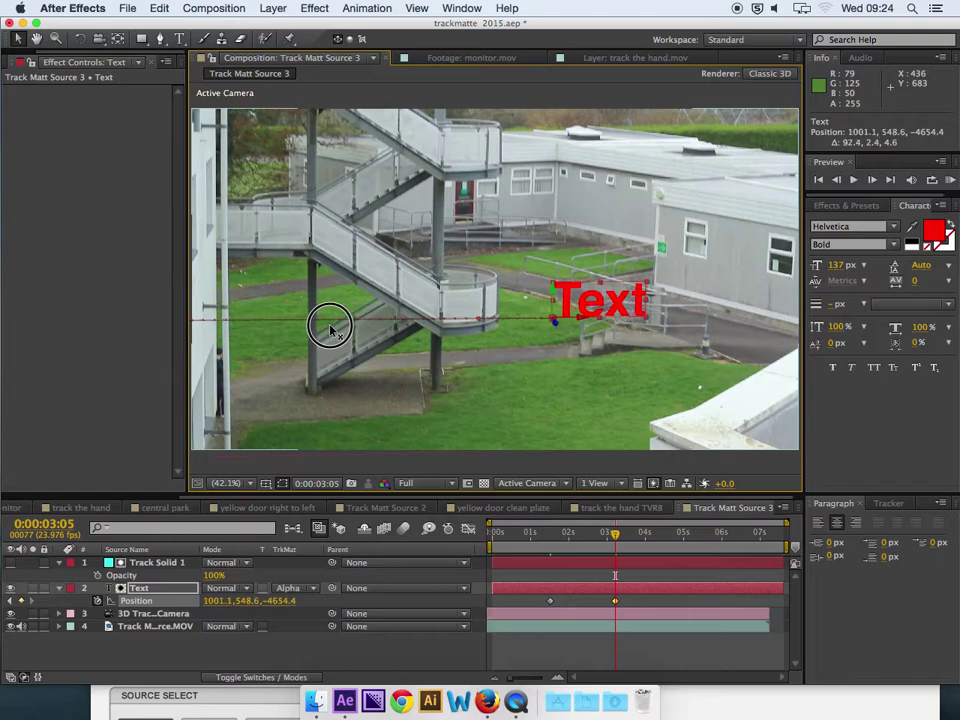
{"action": "left_click_drag", "start_coordinate": [606, 536], "coordinate": [541, 537]}
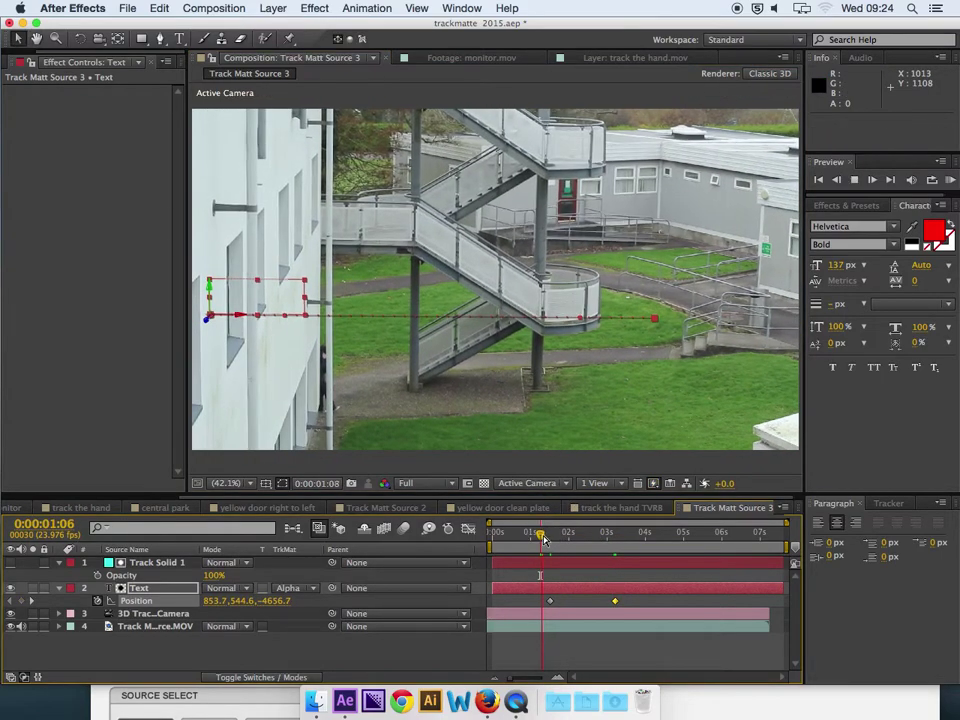
{"action": "key", "text": "space"}
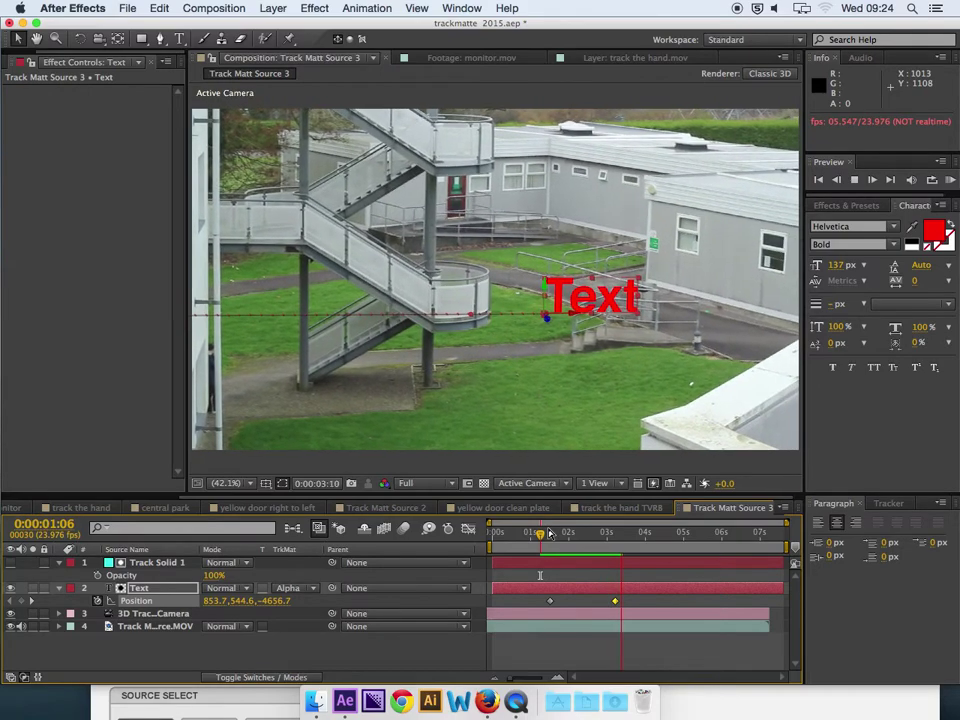
{"action": "key", "text": "space"}
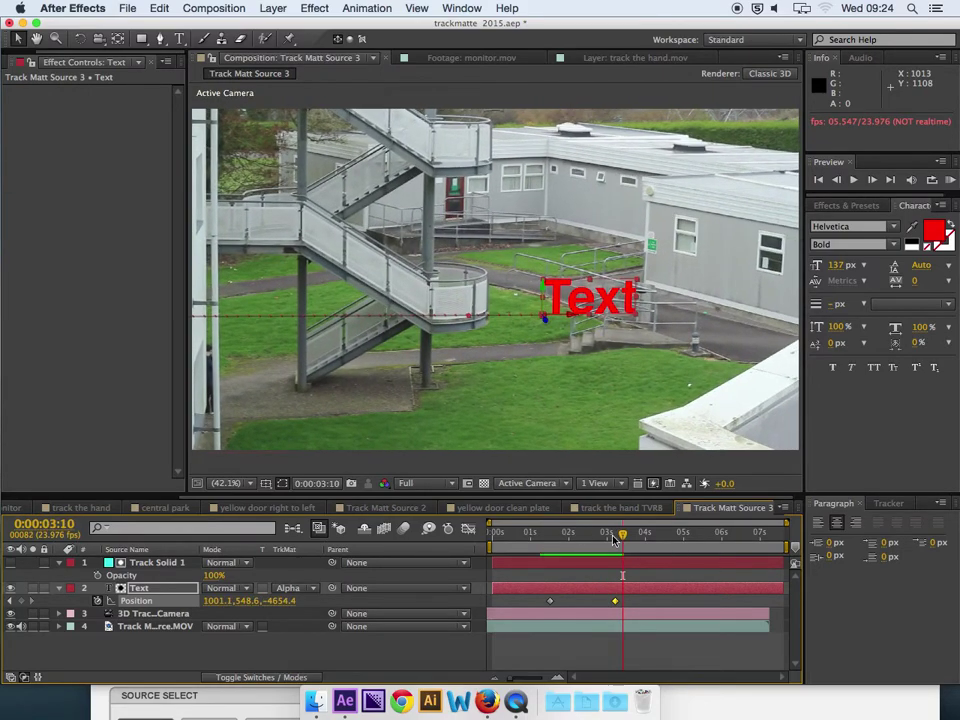
At 0:00:04:07, pull the Text layer toward the camera along its Z axis to a position of about 1005.4, 569.0, -4753.3
{"action": "left_click_drag", "start_coordinate": [628, 538], "coordinate": [656, 534]}
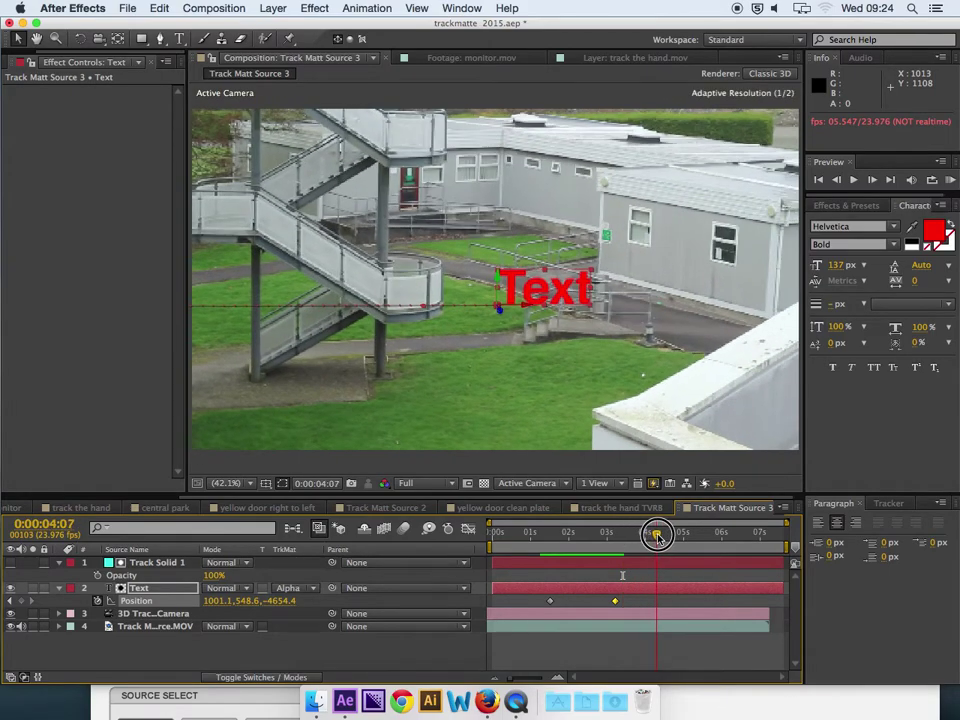
{"action": "left_click", "coordinate": [501, 313]}
{"action": "left_click_drag", "start_coordinate": [501, 313], "coordinate": [517, 346]}
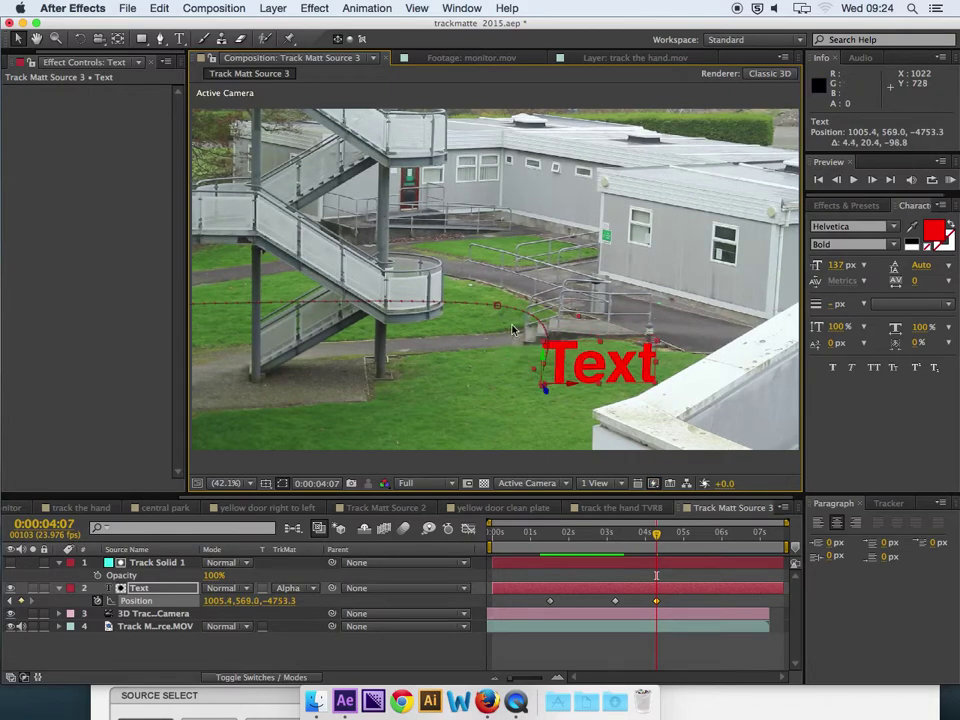
Set the spatial interpolation of the Text layer's 0:00:03:05 position keyframe to Linear and scrub through the resulting motion
{"action": "left_click", "coordinate": [499, 309]}
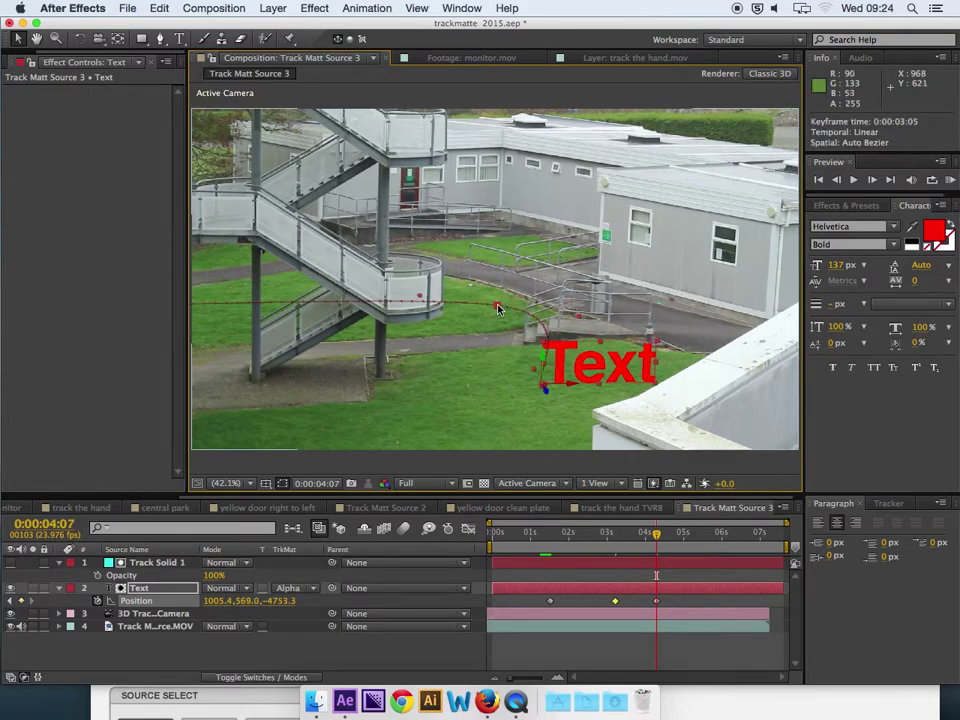
{"action": "right_click", "coordinate": [499, 309]}
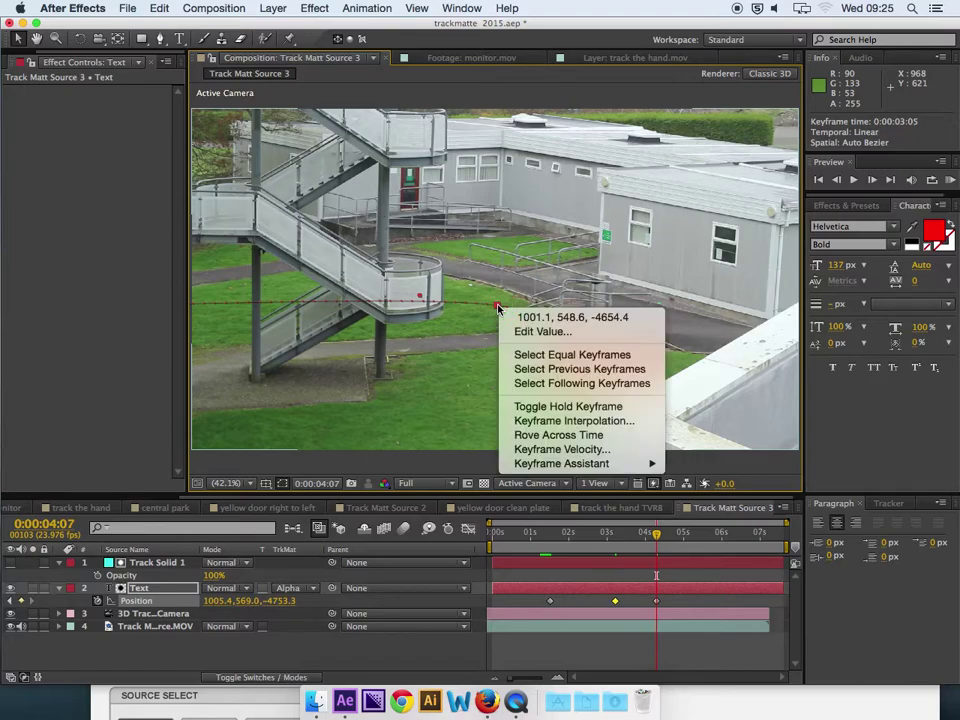
{"action": "left_click", "coordinate": [549, 421]}
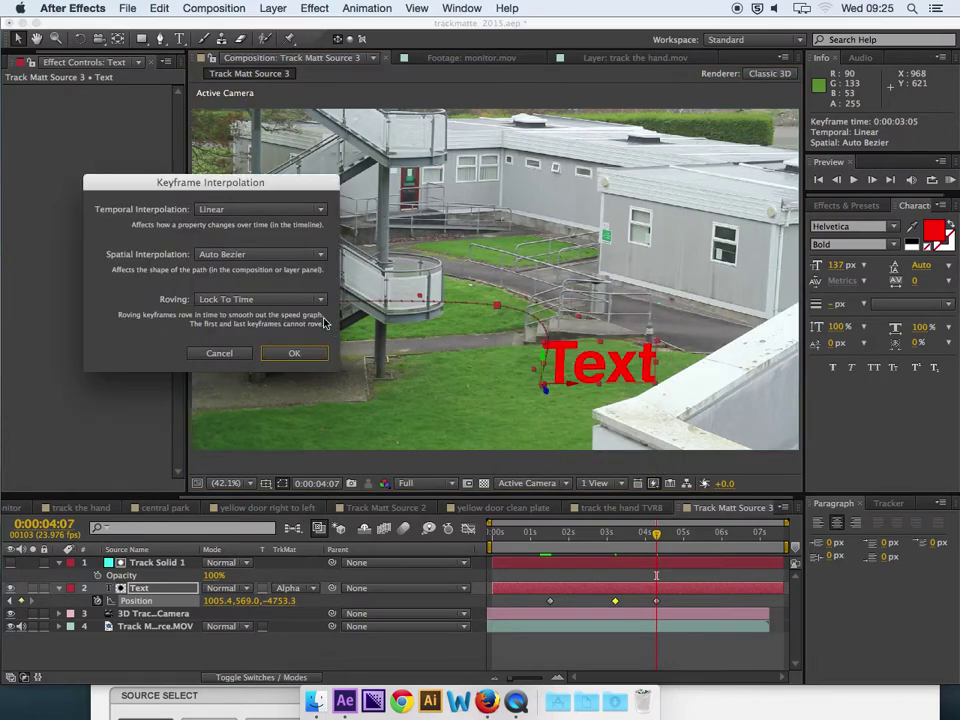
{"action": "left_click", "coordinate": [273, 258]}
{"action": "left_click", "coordinate": [270, 291]}
{"action": "left_click", "coordinate": [304, 355]}
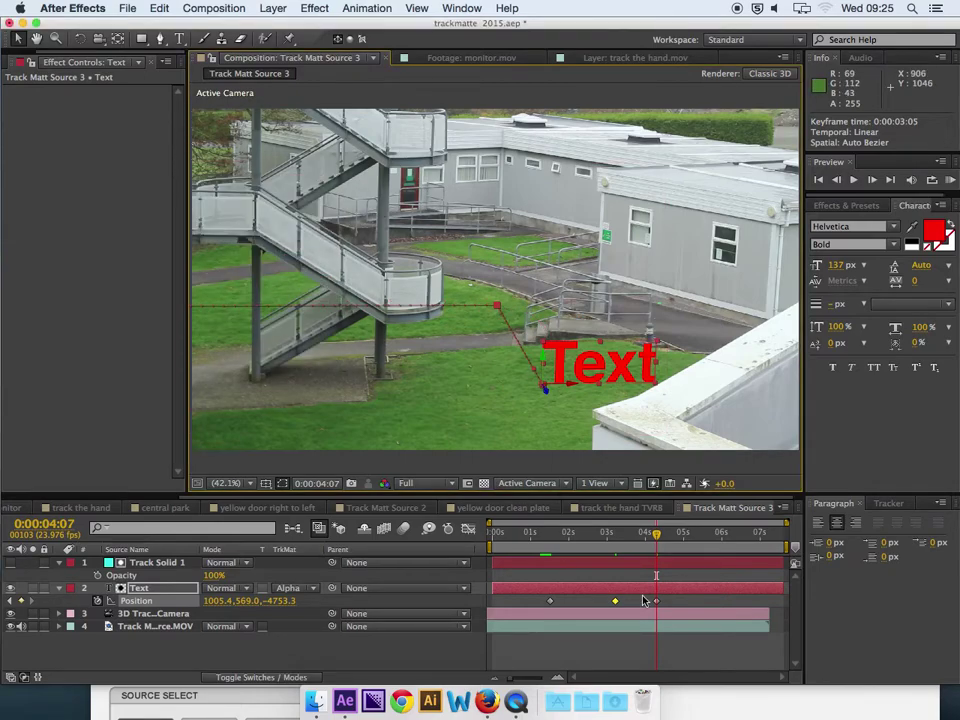
{"action": "left_click_drag", "start_coordinate": [590, 536], "coordinate": [662, 555]}
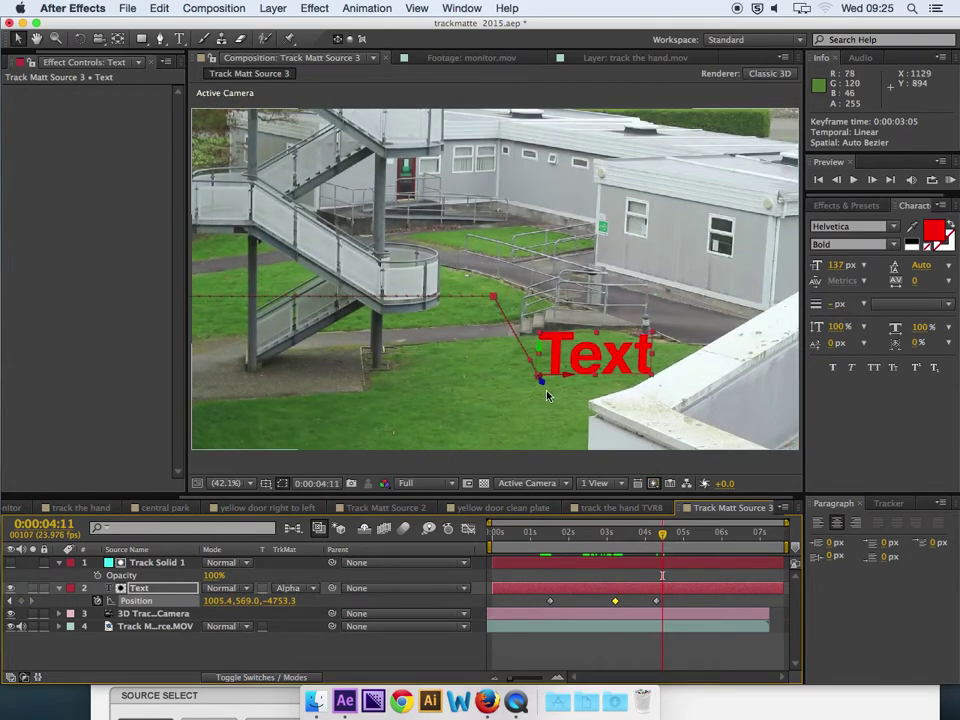
Set the Z position of the Text layer's 0:00:04:07 keyframe to -4750.0 and undo the accidental move of the layer
{"action": "double_click", "coordinate": [657, 601]}
{"action": "left_click_drag", "start_coordinate": [463, 282], "coordinate": [362, 281]}
{"action": "mouse_move", "coordinate": [370, 358]}
{"action": "left_mouse_down"}
{"action": "mouse_move", "coordinate": [358, 354]}
{"action": "mouse_move", "coordinate": [370, 356]}
{"action": "left_mouse_up"}
{"action": "left_click", "coordinate": [452, 404]}
{"action": "left_click_drag", "start_coordinate": [565, 380], "coordinate": [562, 381]}
{"action": "key", "text": "super+z"}
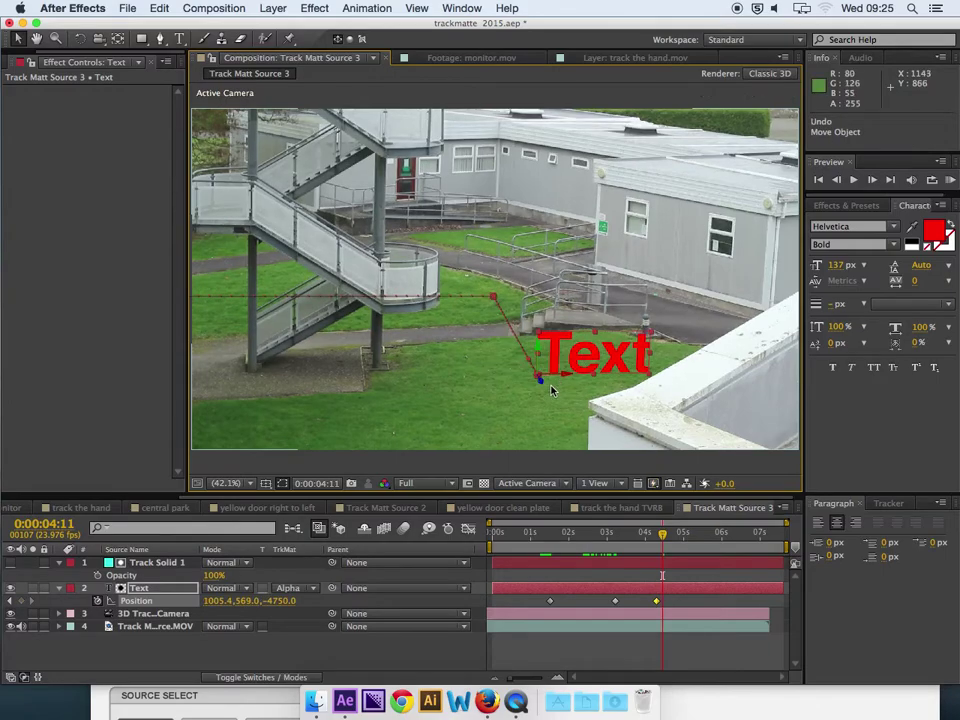
Examine the animated text against Track Solid 1's mask outlines at 0:00:03:14 and 0:00:02:02
{"action": "left_click_drag", "start_coordinate": [662, 534], "coordinate": [630, 536]}
{"action": "left_click", "coordinate": [141, 563]}
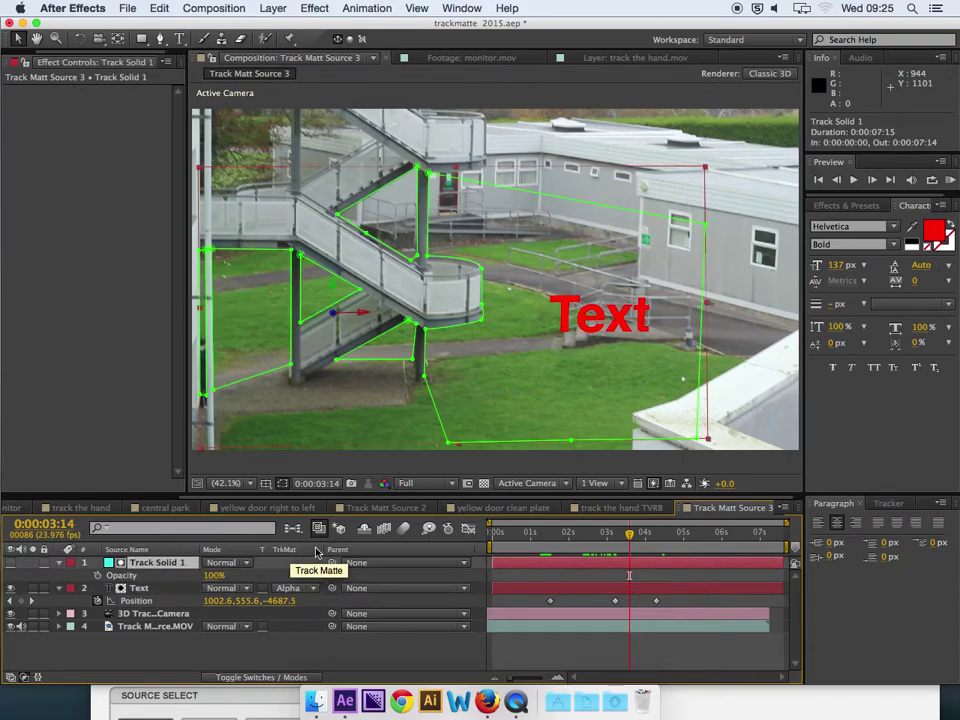
{"action": "left_click_drag", "start_coordinate": [628, 536], "coordinate": [571, 541]}
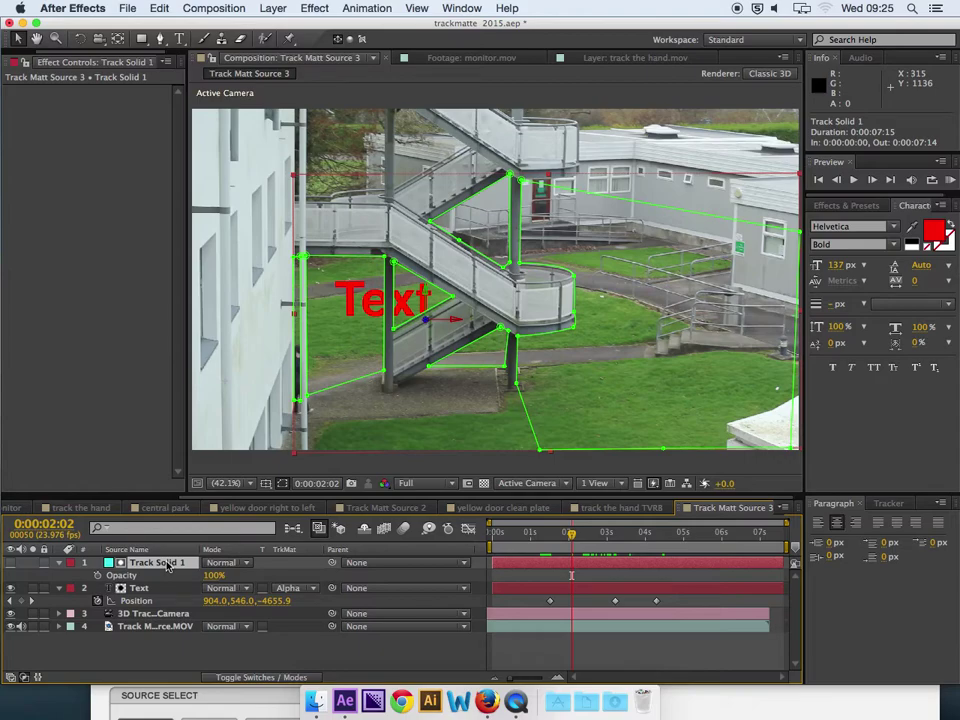
Show the footage's 3D Camera Tracker points and create another text layer from the points around the lower flight of stairs
{"action": "left_click", "coordinate": [149, 626]}
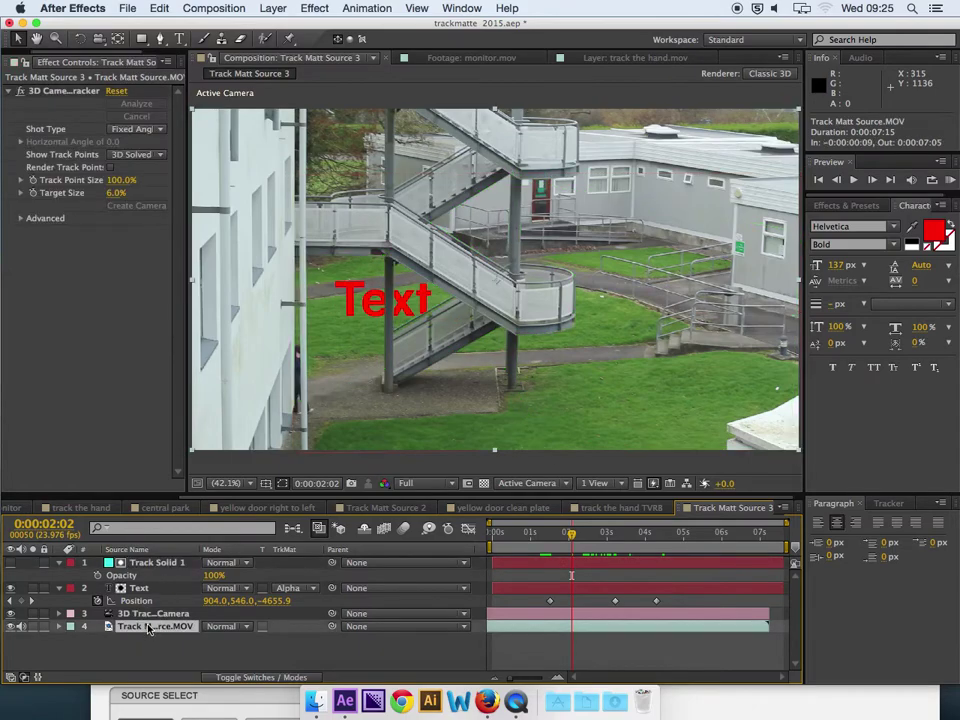
{"action": "left_click", "coordinate": [60, 90]}
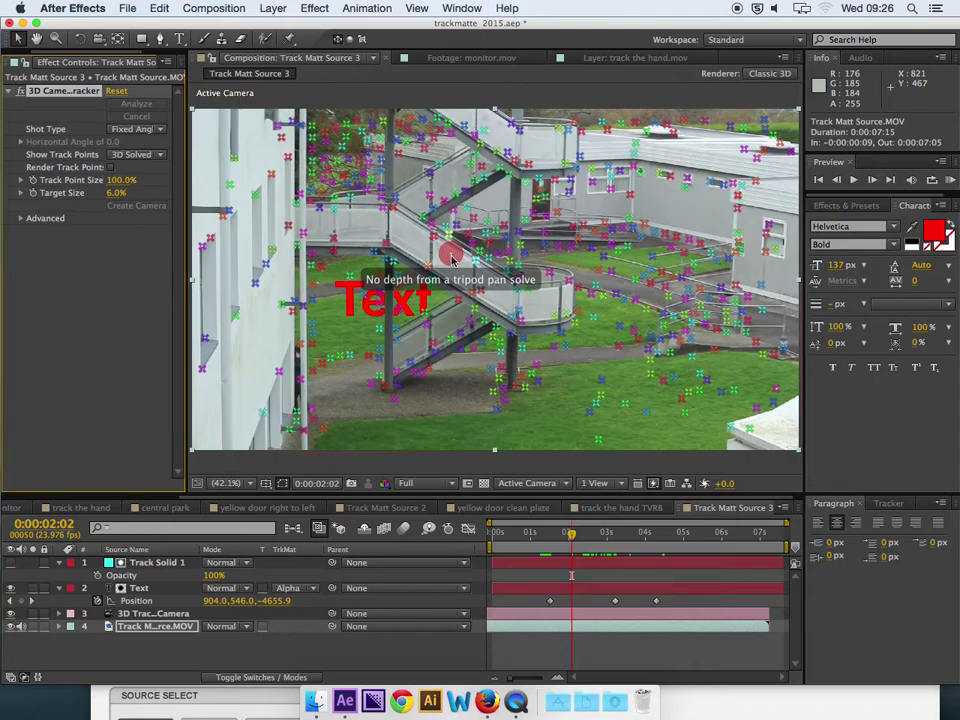
{"action": "left_click", "coordinate": [140, 588]}
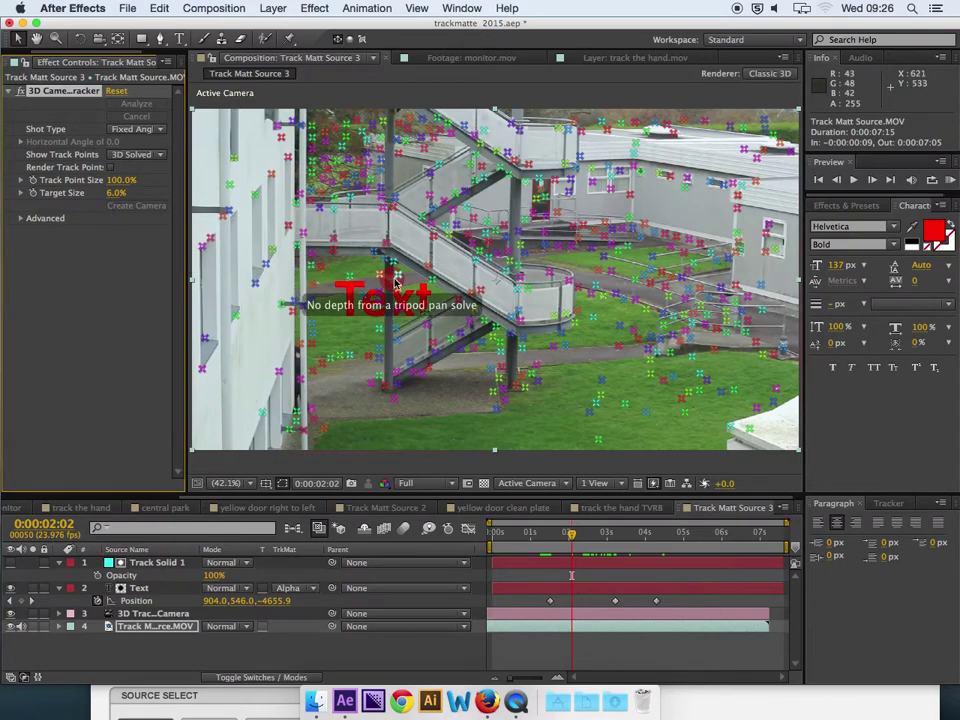
{"action": "left_click", "coordinate": [397, 372], "text": "shift"}
{"action": "left_click", "coordinate": [483, 322], "text": "shift"}
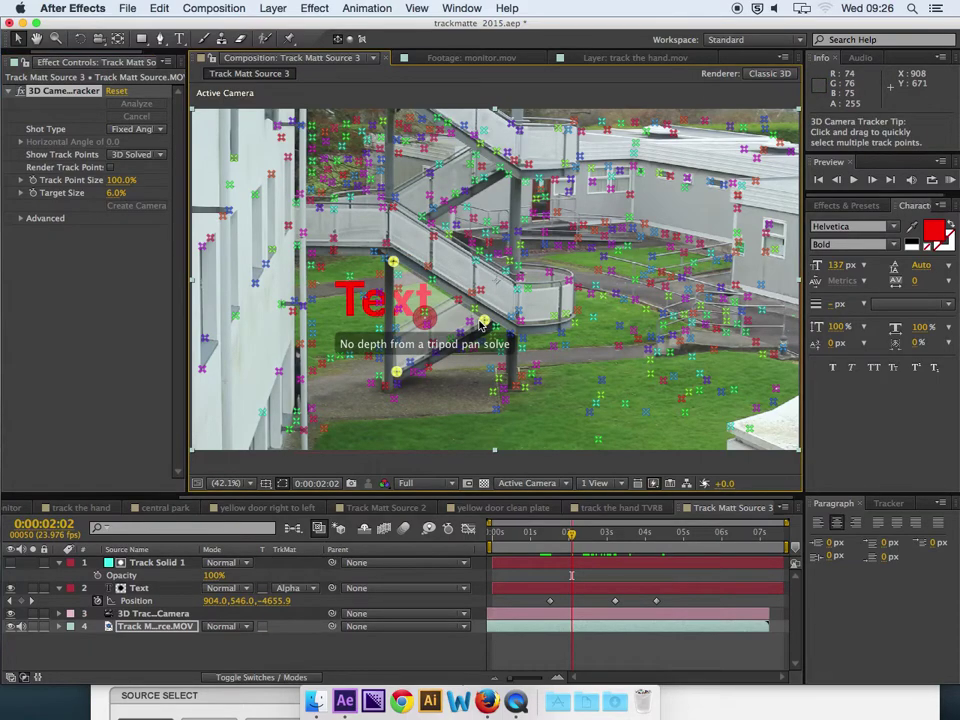
{"action": "right_click", "coordinate": [425, 321]}
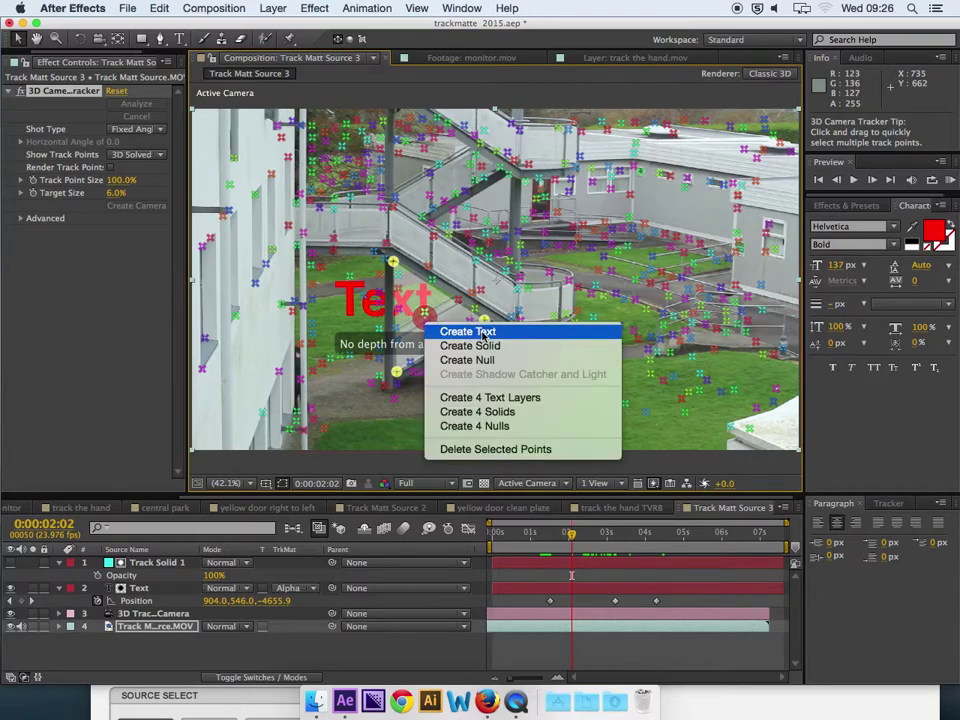
{"action": "left_click", "coordinate": [468, 332]}
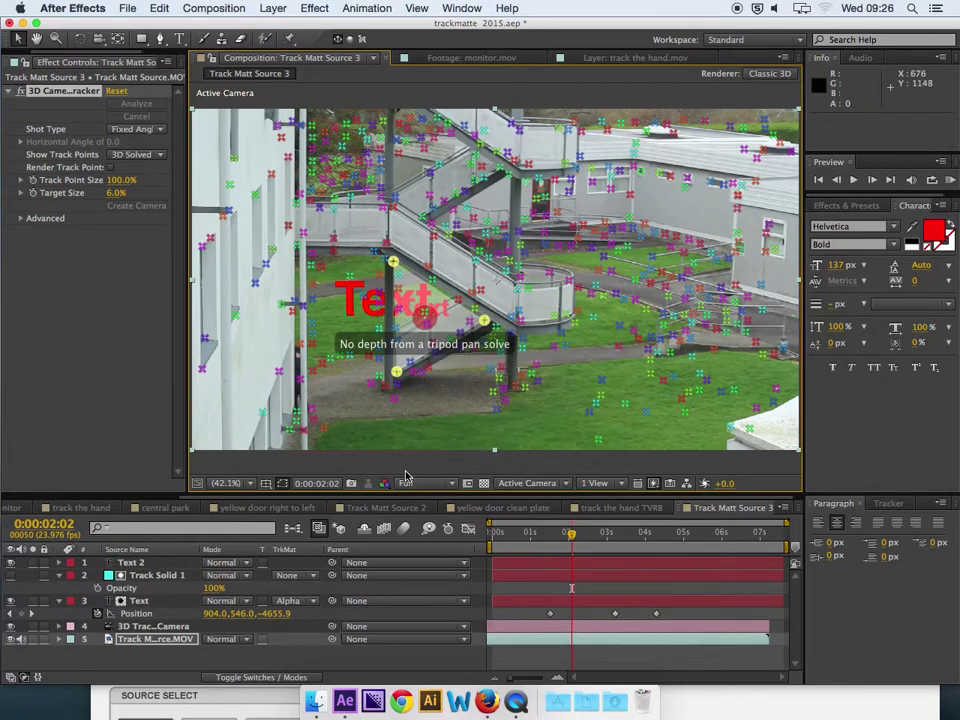